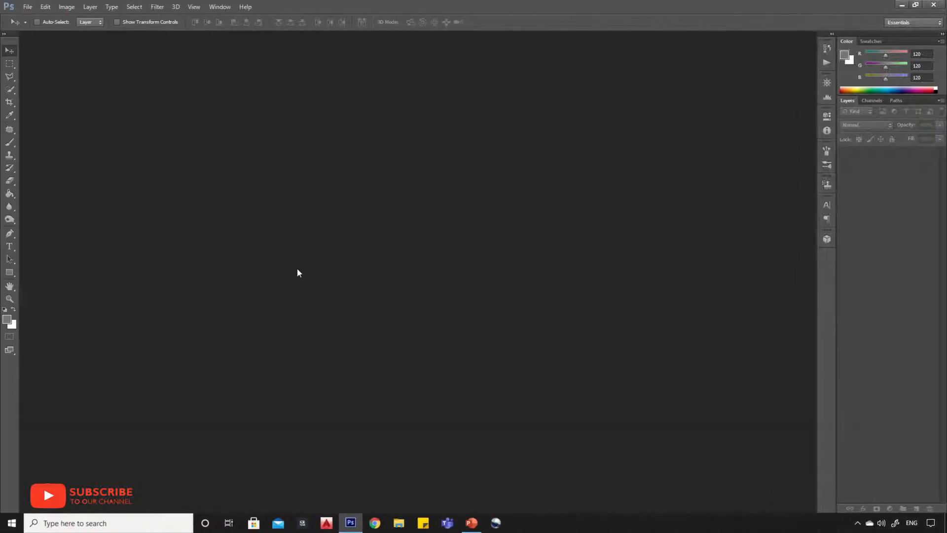
Open the Model image from the Change background color folder
{"action": "left_click", "coordinate": [27, 9]}
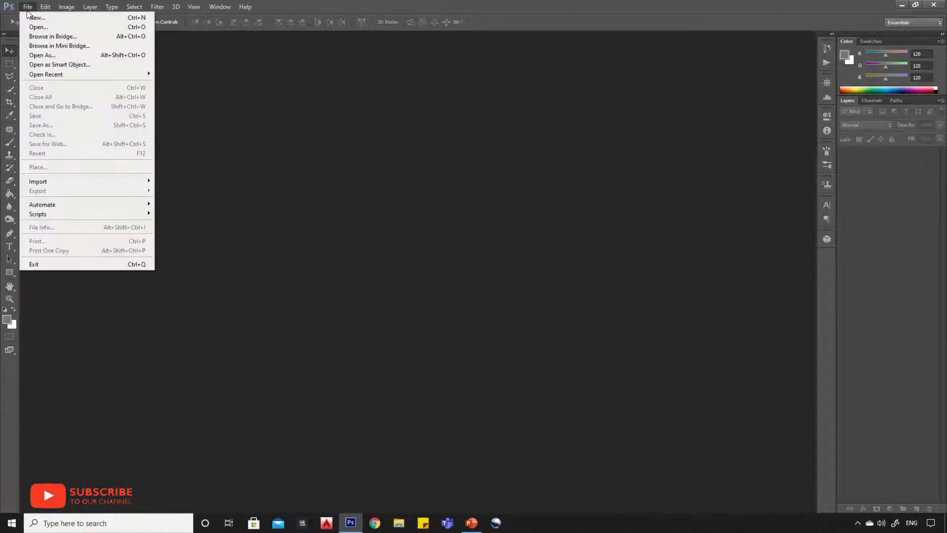
{"action": "left_click", "coordinate": [34, 24]}
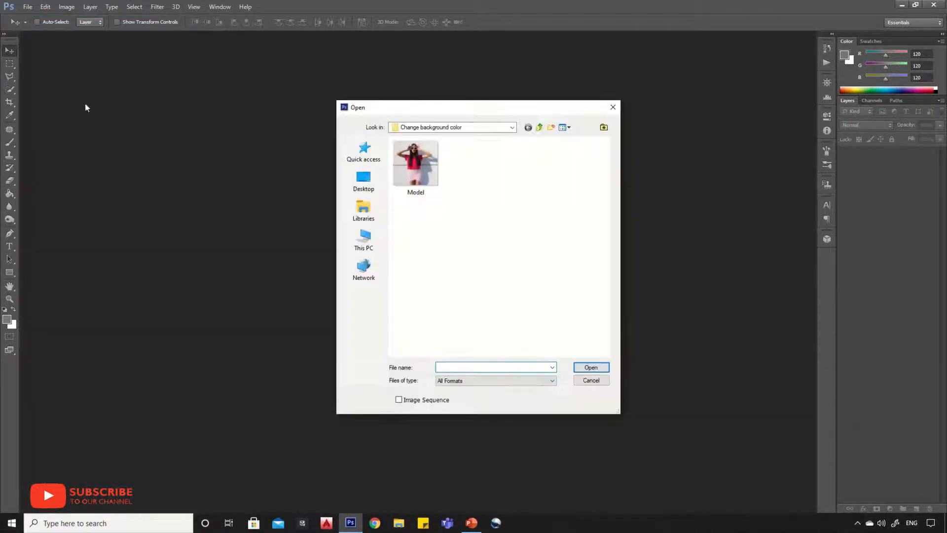
{"action": "double_click", "coordinate": [421, 174]}
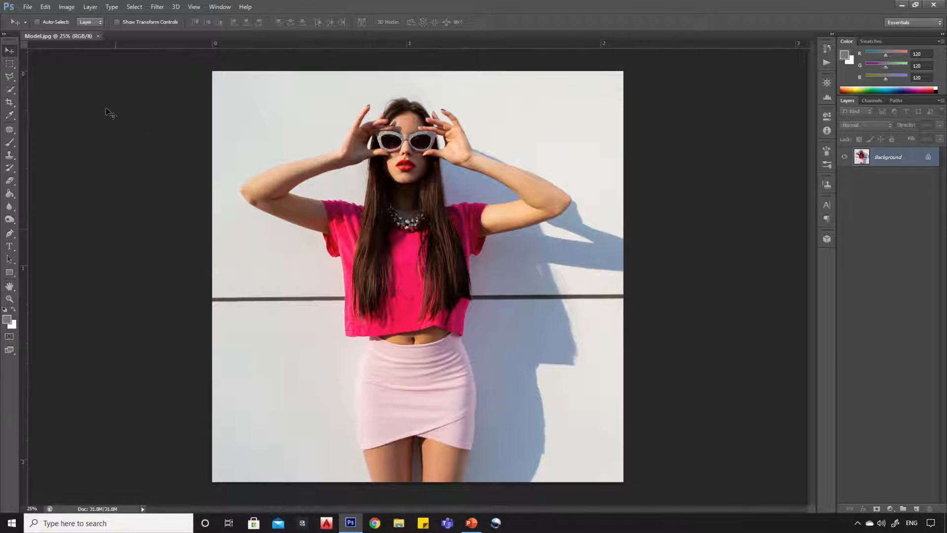
With the Quick Selection Tool, begin selecting the woman, covering part of her crown and the raised hand on the image's left side
{"action": "left_click", "coordinate": [10, 88]}
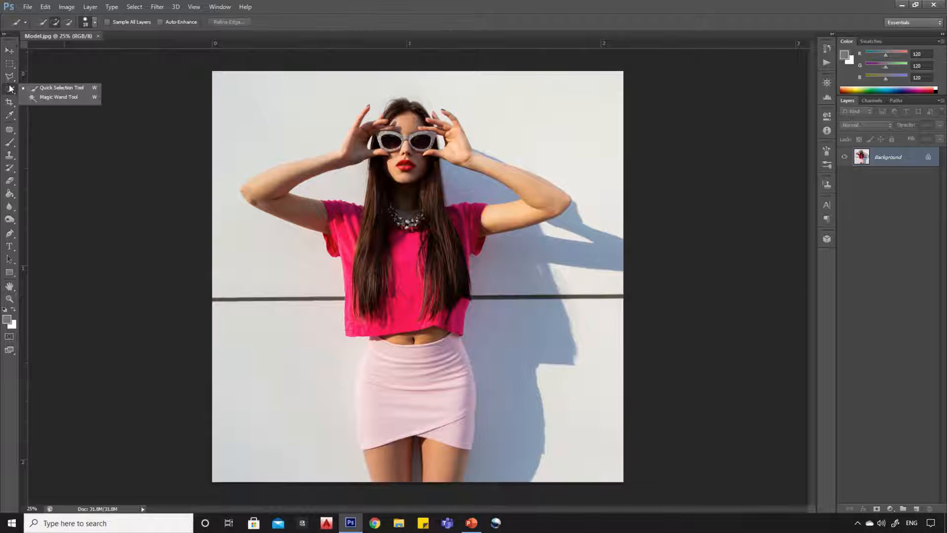
{"action": "left_click", "coordinate": [58, 88]}
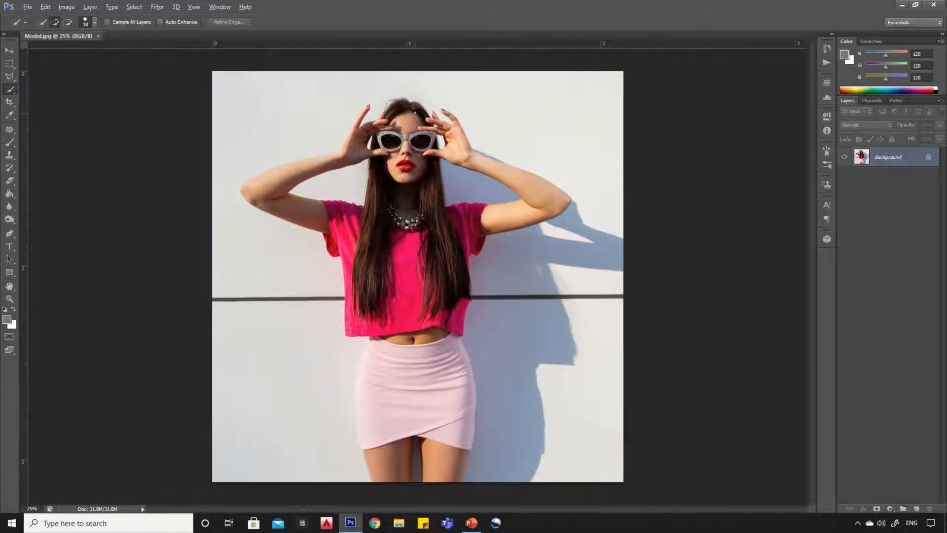
{"action": "scroll", "coordinate": [415, 113], "scroll_direction": "up", "scroll_amount": 8}
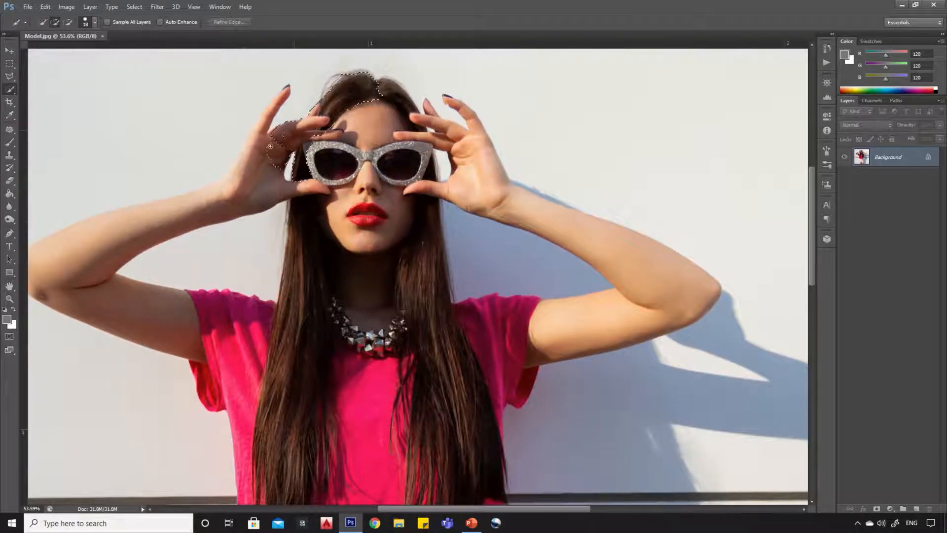
{"action": "left_click_drag", "start_coordinate": [243, 189], "coordinate": [244, 166]}
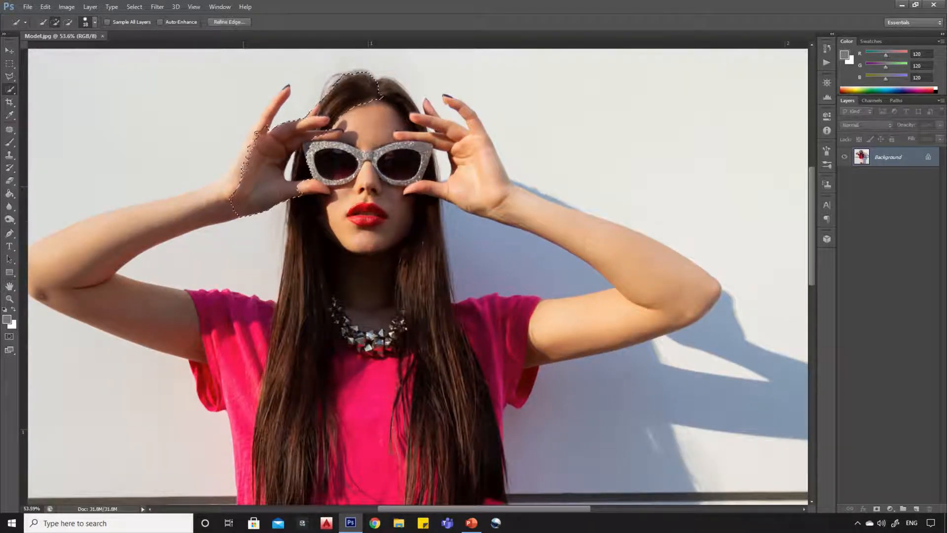
{"action": "left_click_drag", "start_coordinate": [278, 96], "coordinate": [281, 94]}
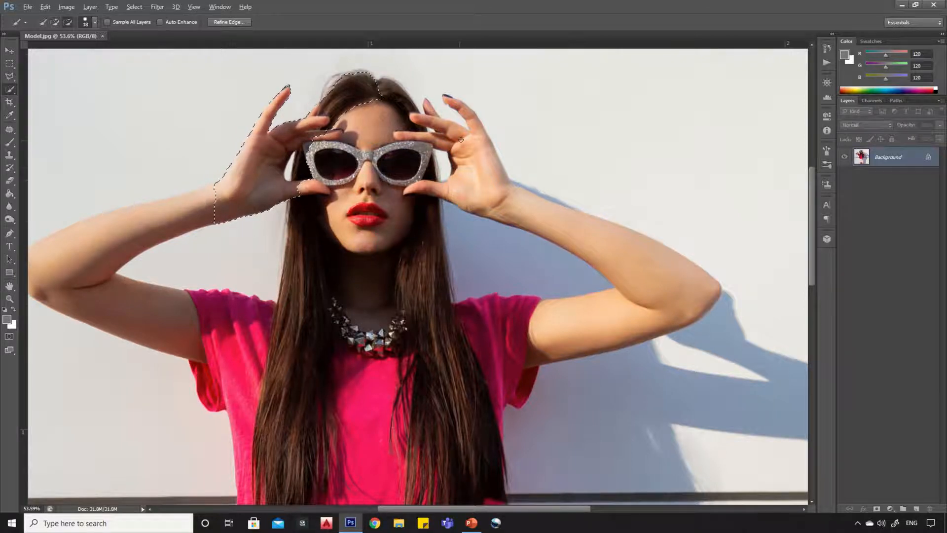
Extend the selection over the bent arm, sleeve, face and adjoining hair and shirt on the image's left side
{"action": "scroll", "coordinate": [460, 139], "scroll_direction": "down", "scroll_amount": 2}
{"action": "scroll", "coordinate": [420, 144], "scroll_direction": "up", "scroll_amount": 5}
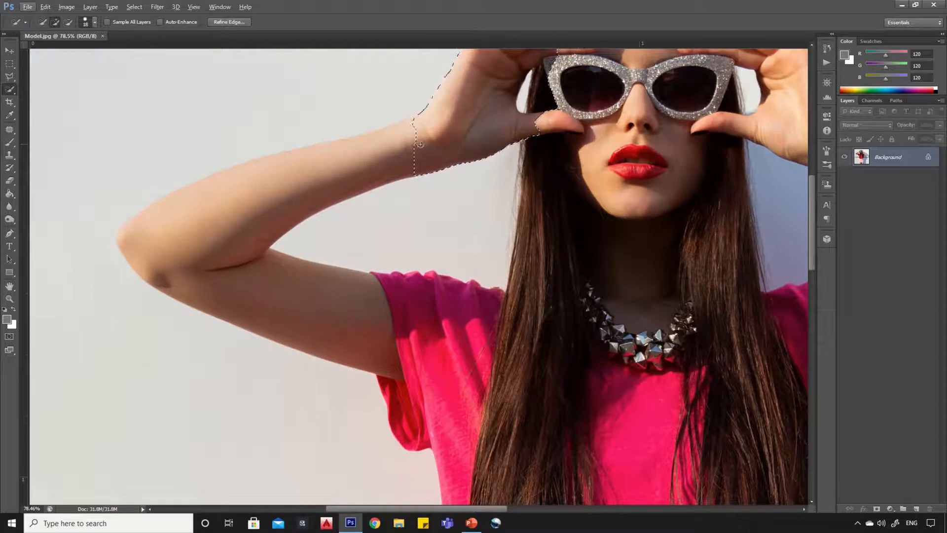
{"action": "left_click_drag", "start_coordinate": [280, 188], "coordinate": [153, 243]}
{"action": "left_click_drag", "start_coordinate": [363, 311], "coordinate": [411, 327]}
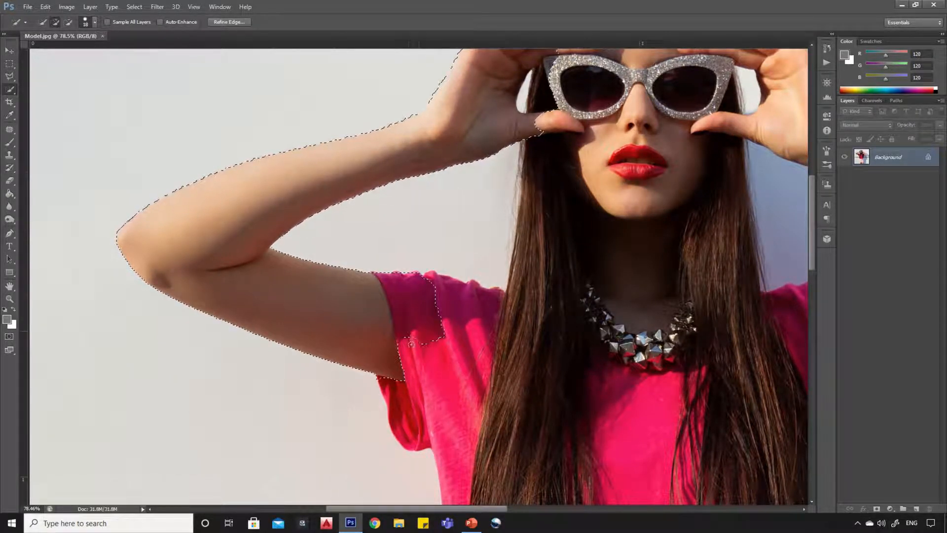
{"action": "scroll", "coordinate": [469, 322], "scroll_direction": "down", "scroll_amount": 2}
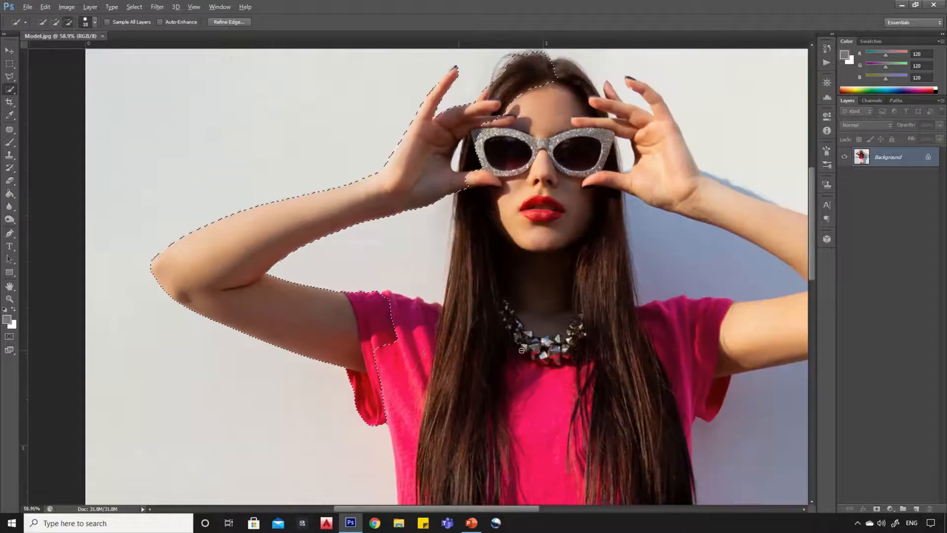
{"action": "scroll", "coordinate": [469, 323], "scroll_direction": "up", "scroll_amount": 1}
{"action": "key", "text": "alt"}
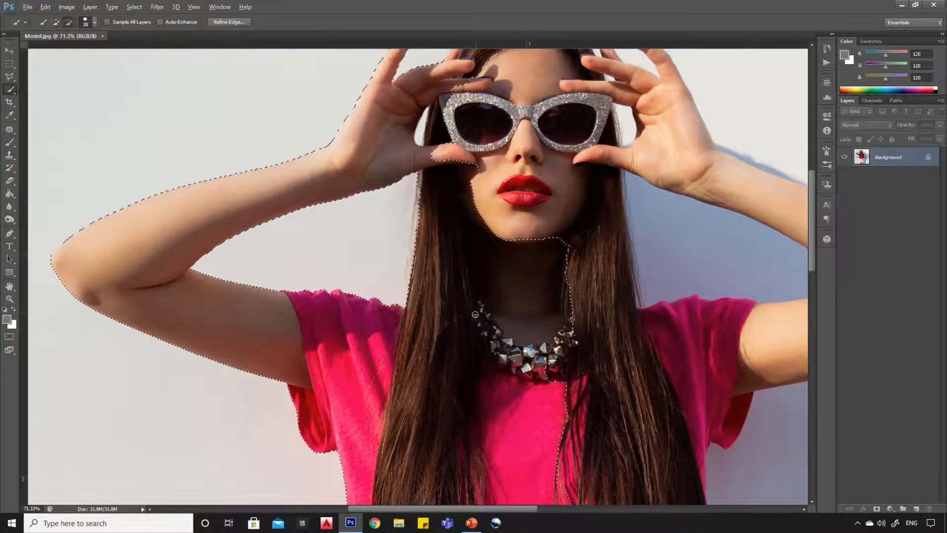
Add the rest of the crown, the sunglasses and the upper hair on the image's right side to the selection
{"action": "scroll", "coordinate": [468, 203], "scroll_direction": "down", "scroll_amount": 2}
{"action": "scroll", "coordinate": [468, 203], "scroll_direction": "up", "scroll_amount": 2}
{"action": "scroll", "coordinate": [432, 243], "scroll_direction": "down", "scroll_amount": 2}
{"action": "scroll", "coordinate": [432, 243], "scroll_direction": "up", "scroll_amount": 3}
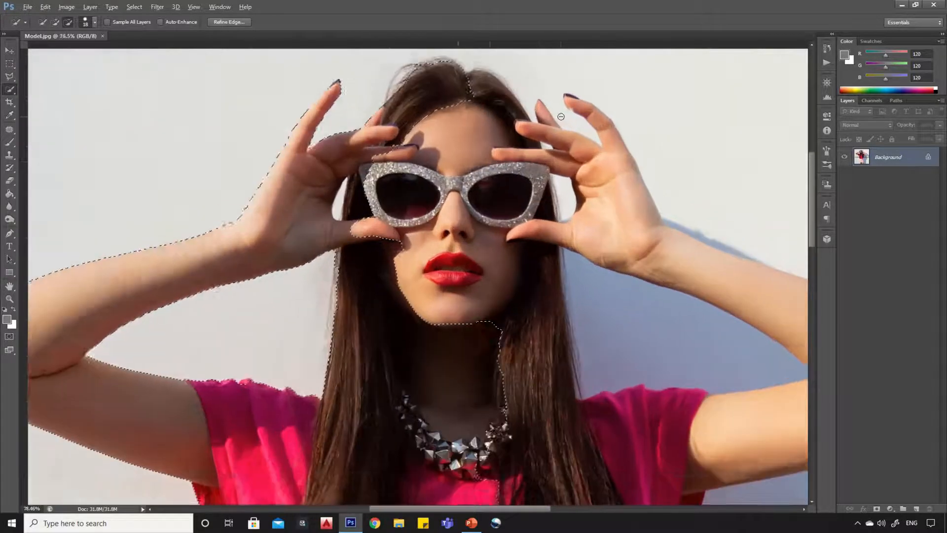
{"action": "key", "text": "alt"}
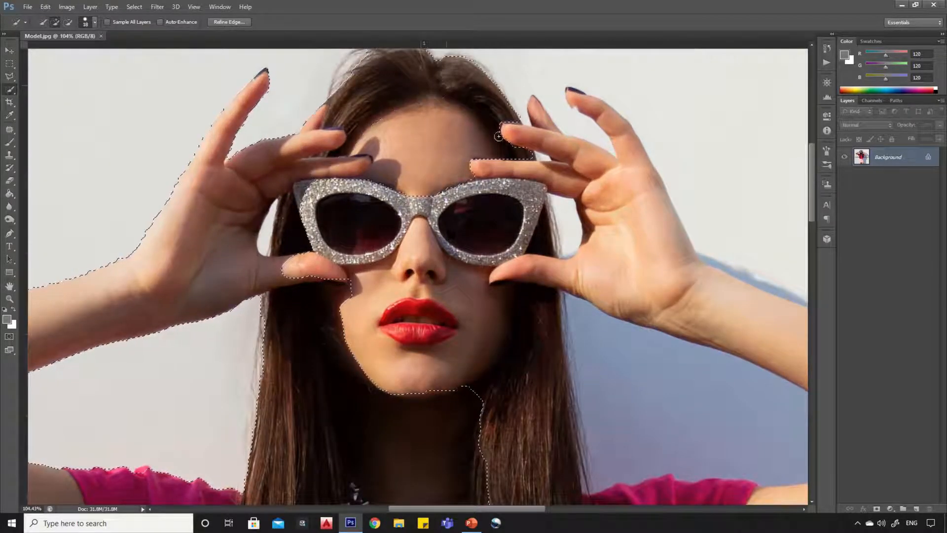
{"action": "mouse_move", "coordinate": [502, 182]}
{"action": "left_mouse_down"}
{"action": "mouse_move", "coordinate": [474, 267]}
{"action": "mouse_move", "coordinate": [466, 360]}
{"action": "mouse_move", "coordinate": [533, 335]}
{"action": "left_mouse_up"}
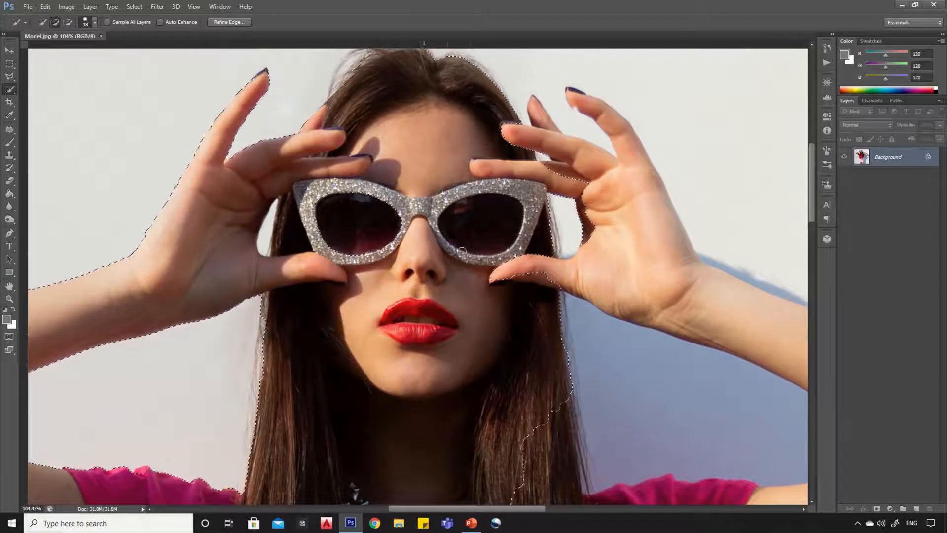
Add the raised hand, bent arm, sleeve and remaining hair and shirt on the image's right side to the selection
{"action": "scroll", "coordinate": [523, 180], "scroll_direction": "down", "scroll_amount": 1}
{"action": "scroll", "coordinate": [645, 205], "scroll_direction": "up", "scroll_amount": 2}
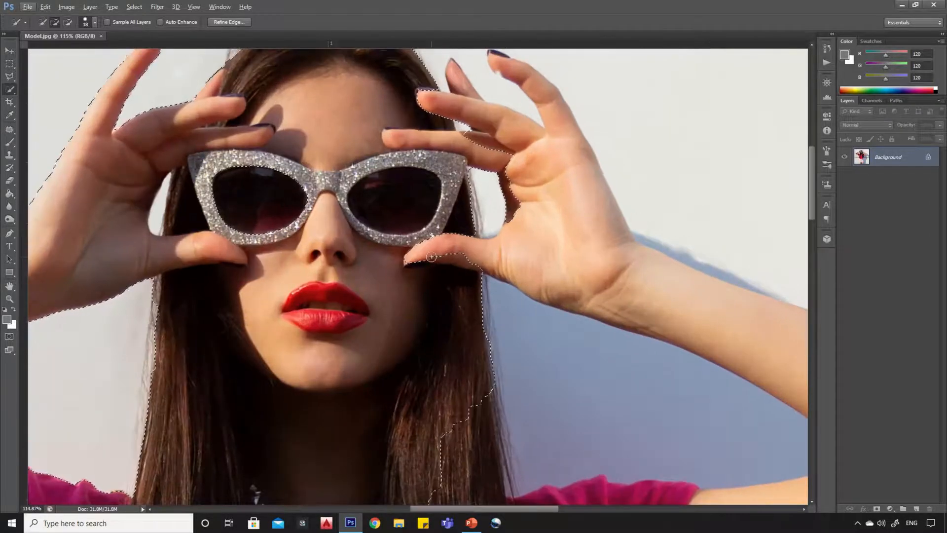
{"action": "left_click_drag", "start_coordinate": [513, 160], "coordinate": [474, 144]}
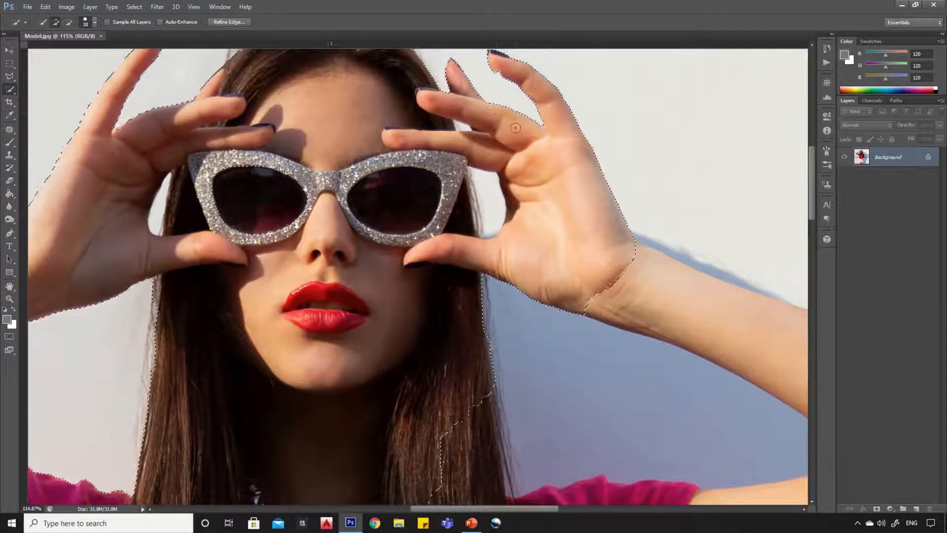
{"action": "key", "text": "alt"}
{"action": "scroll", "coordinate": [488, 80], "scroll_direction": "down", "scroll_amount": 5}
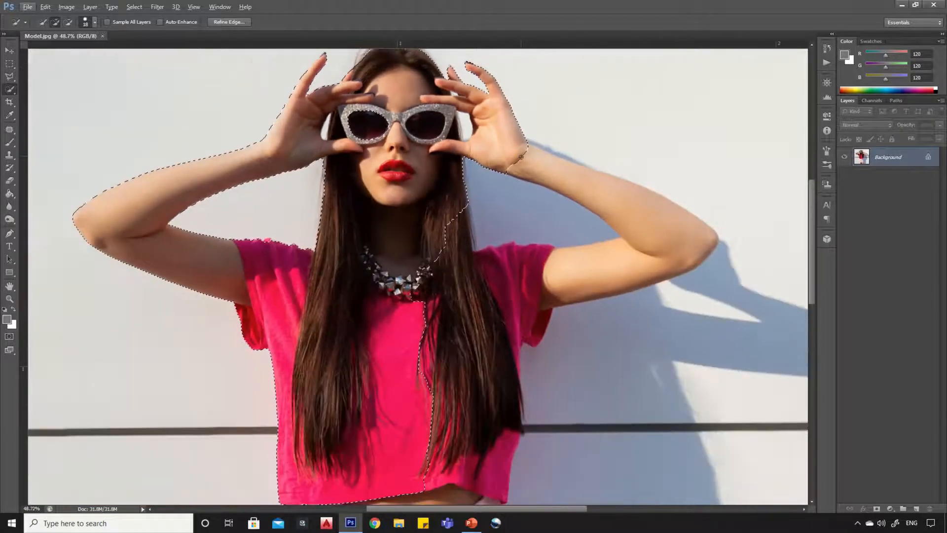
{"action": "left_click_drag", "start_coordinate": [521, 156], "coordinate": [537, 165]}
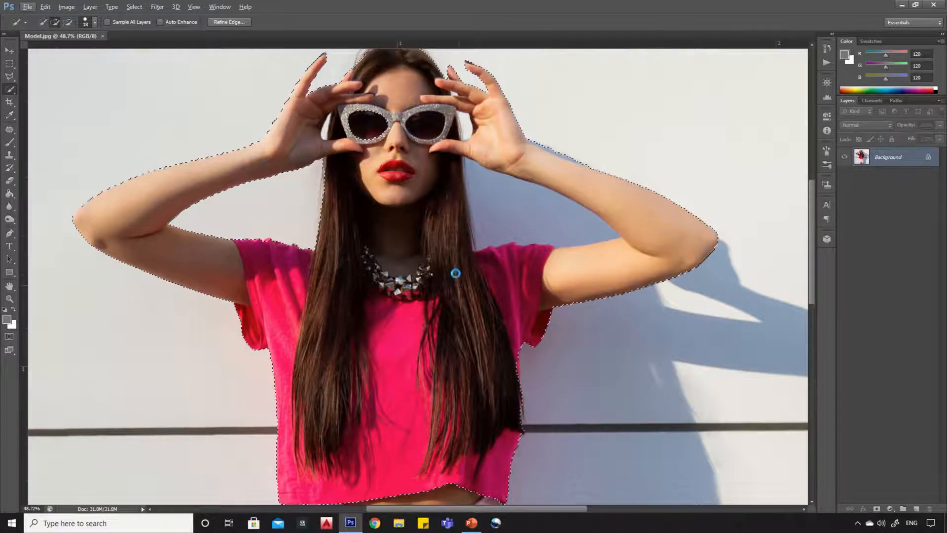
Extend the selection down over the midriff, pink skirt and both legs to the image's lower edge
{"action": "scroll", "coordinate": [455, 273], "scroll_direction": "down", "scroll_amount": 3}
{"action": "scroll", "coordinate": [434, 480], "scroll_direction": "up", "scroll_amount": 3}
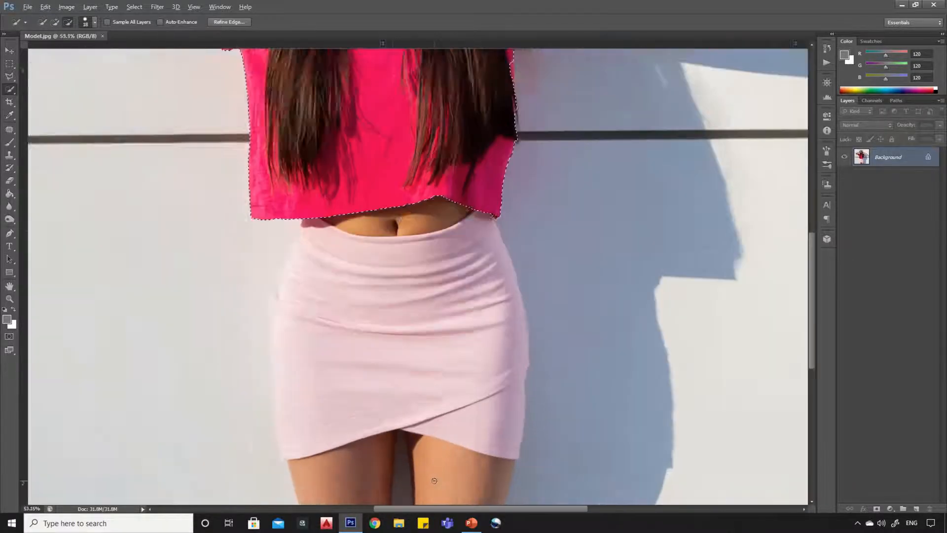
{"action": "scroll", "coordinate": [434, 480], "scroll_direction": "down", "scroll_amount": 3}
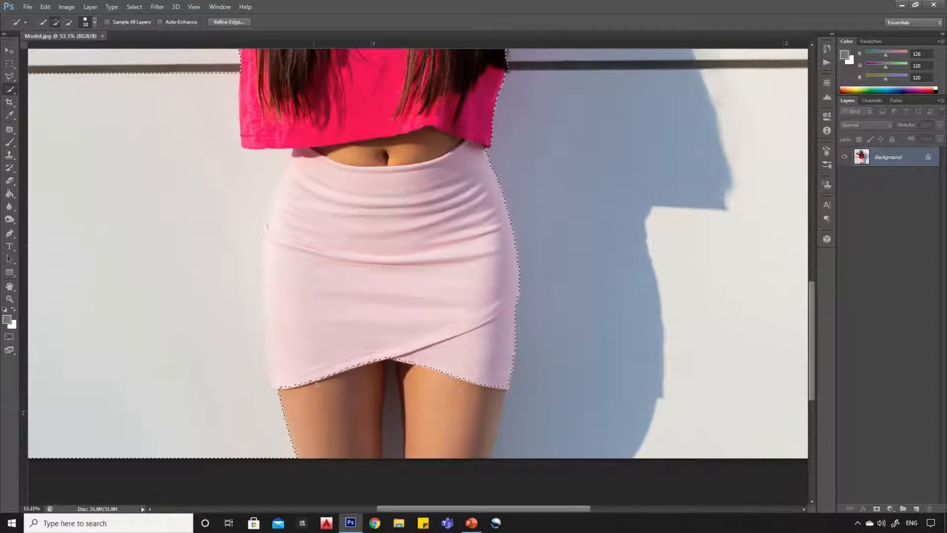
{"action": "left_click_drag", "start_coordinate": [317, 385], "coordinate": [310, 370]}
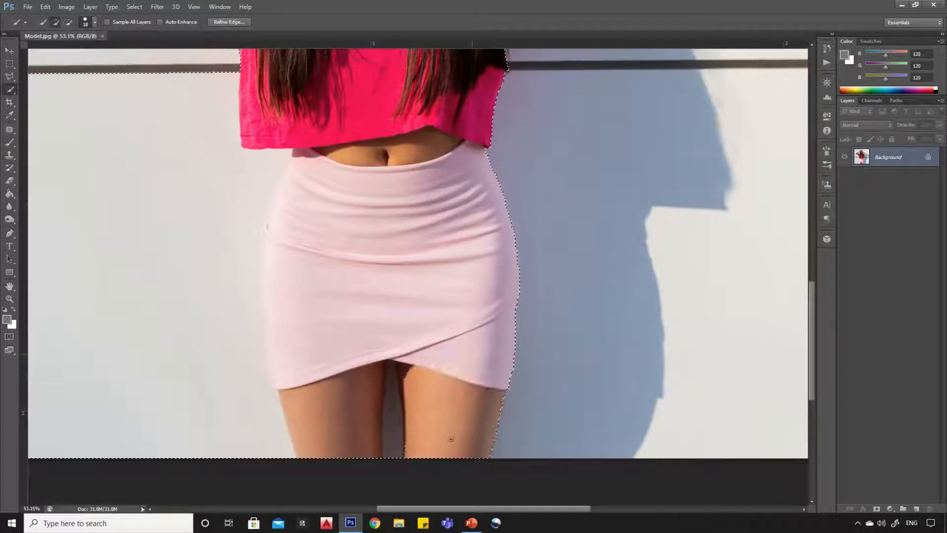
{"action": "left_click_drag", "start_coordinate": [451, 439], "coordinate": [429, 369]}
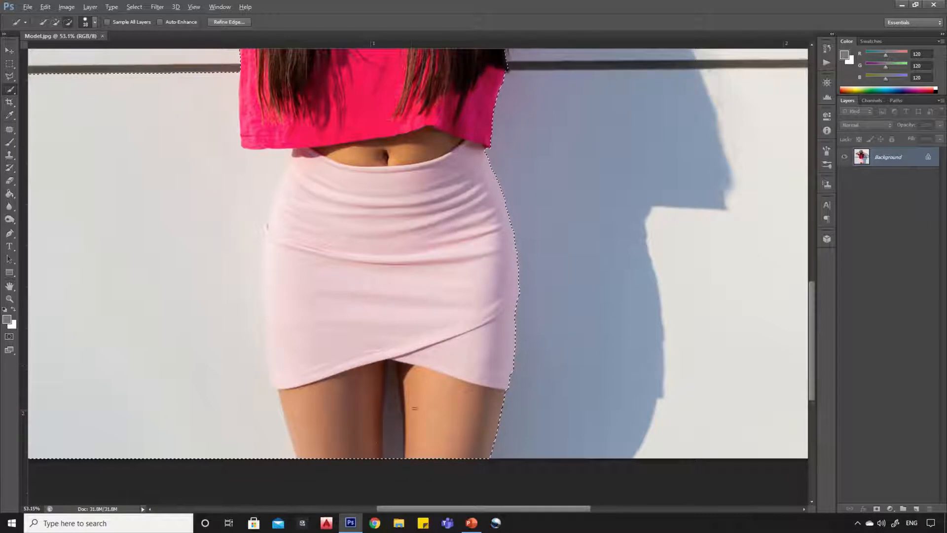
Subtract the wall beside the skirt from the selection and refine the outline along the skirt's left edge and waist
{"action": "scroll", "coordinate": [378, 429], "scroll_direction": "down", "scroll_amount": 3}
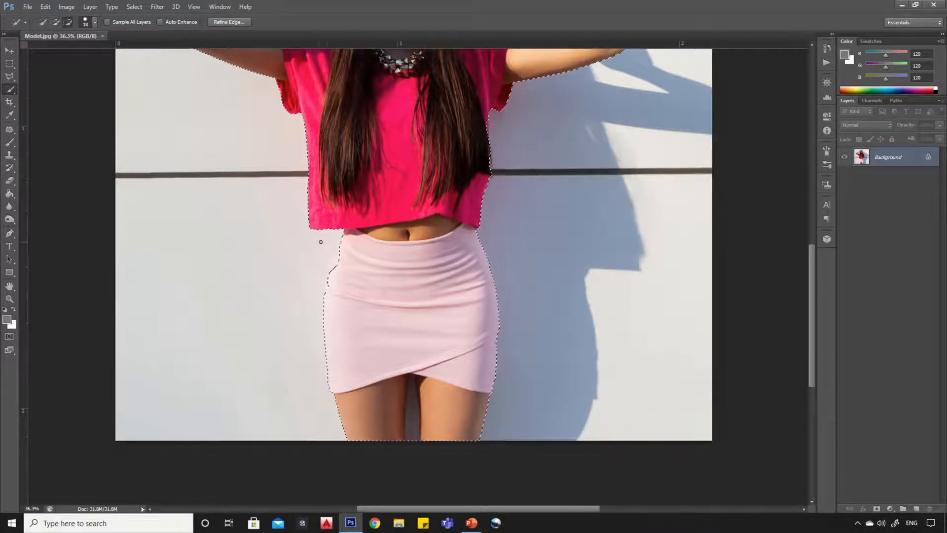
{"action": "scroll", "coordinate": [320, 242], "scroll_direction": "up", "scroll_amount": 5}
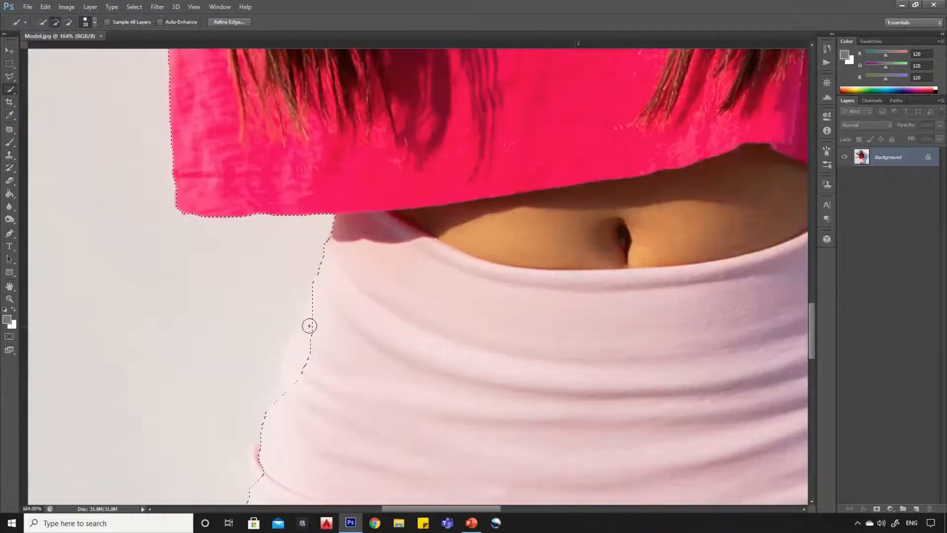
{"action": "left_click_drag", "start_coordinate": [317, 317], "coordinate": [294, 369]}
{"action": "scroll", "coordinate": [331, 218], "scroll_direction": "down", "scroll_amount": 2}
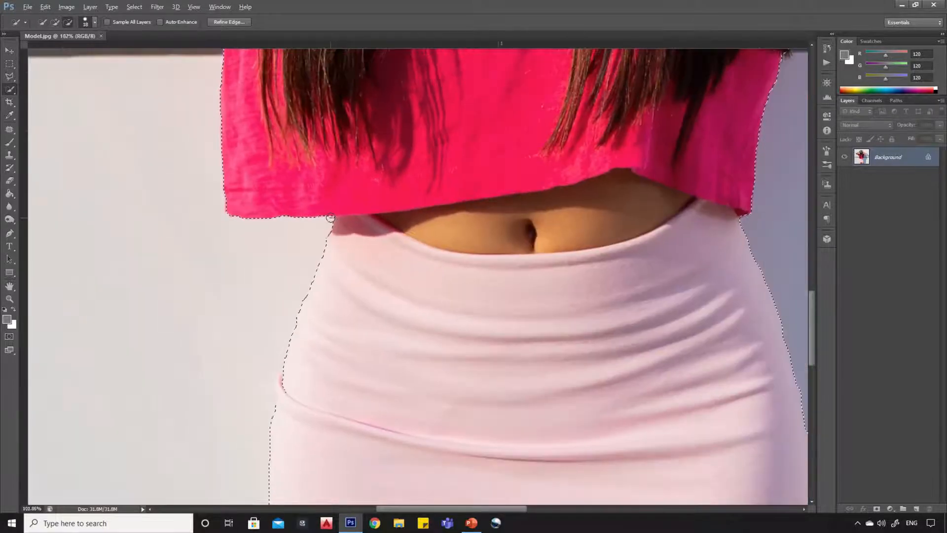
{"action": "scroll", "coordinate": [331, 218], "scroll_direction": "down", "scroll_amount": 4}
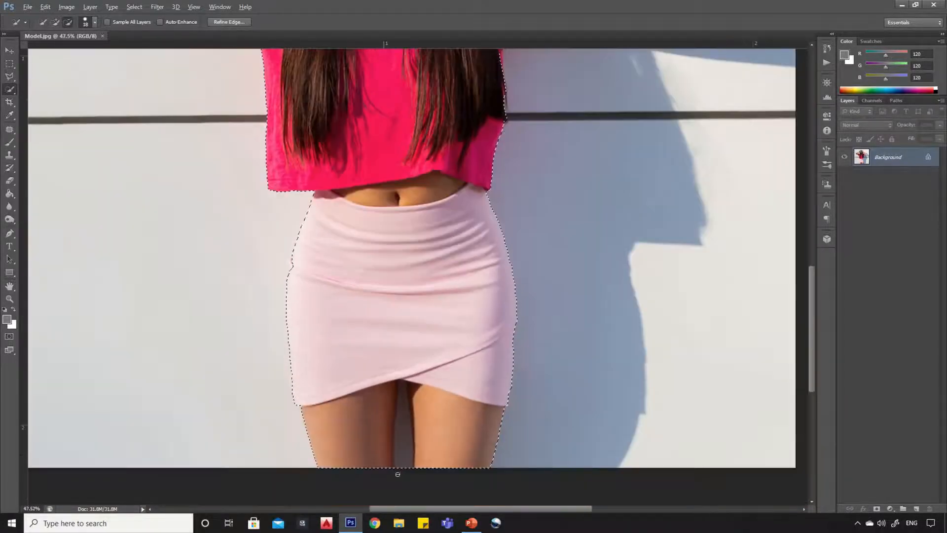
Subtract the background gap between the legs from the selection, keeping both legs selected
{"action": "scroll", "coordinate": [397, 474], "scroll_direction": "up", "scroll_amount": 4}
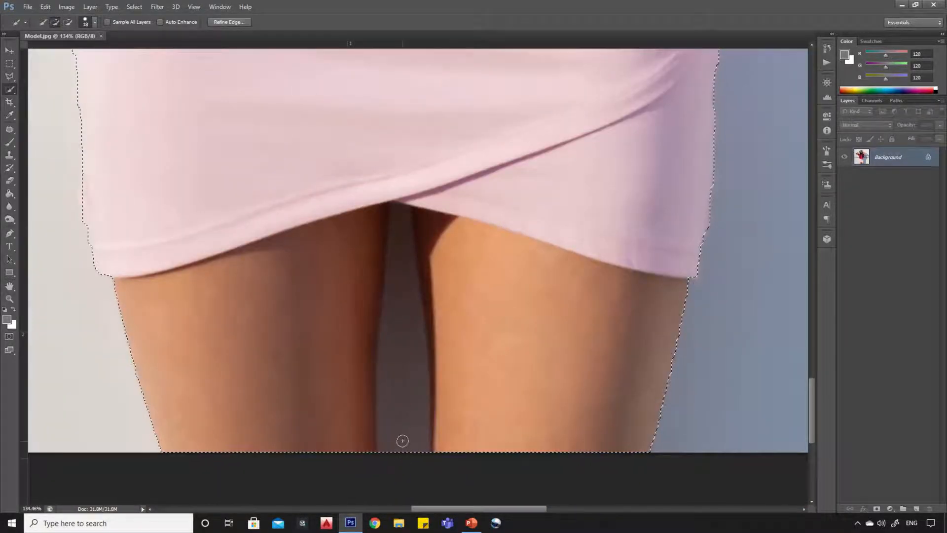
{"action": "mouse_move", "coordinate": [403, 440]}
{"action": "left_mouse_down"}
{"action": "mouse_move", "coordinate": [400, 450]}
{"action": "mouse_move", "coordinate": [401, 432]}
{"action": "left_mouse_up"}
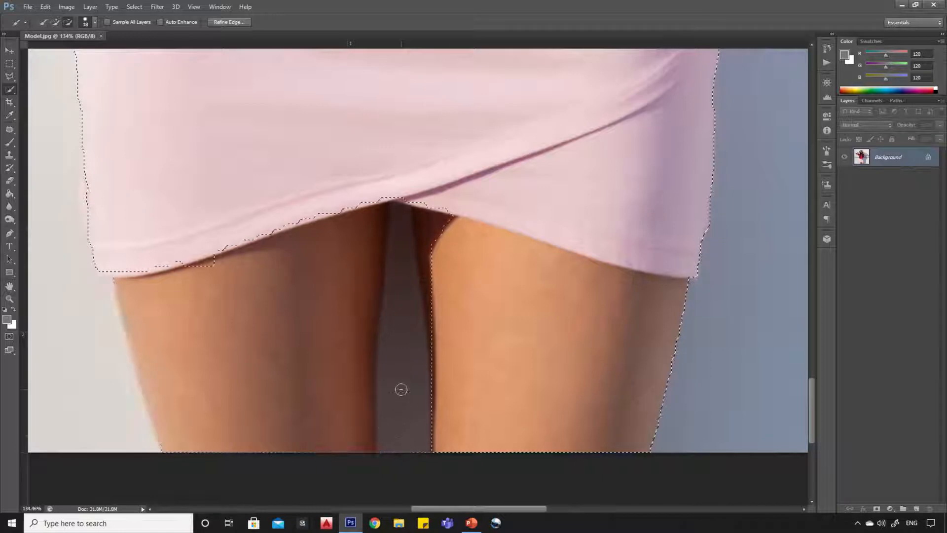
{"action": "mouse_move", "coordinate": [401, 390]}
{"action": "left_mouse_down"}
{"action": "mouse_move", "coordinate": [429, 212]}
{"action": "mouse_move", "coordinate": [431, 254]}
{"action": "left_mouse_up"}
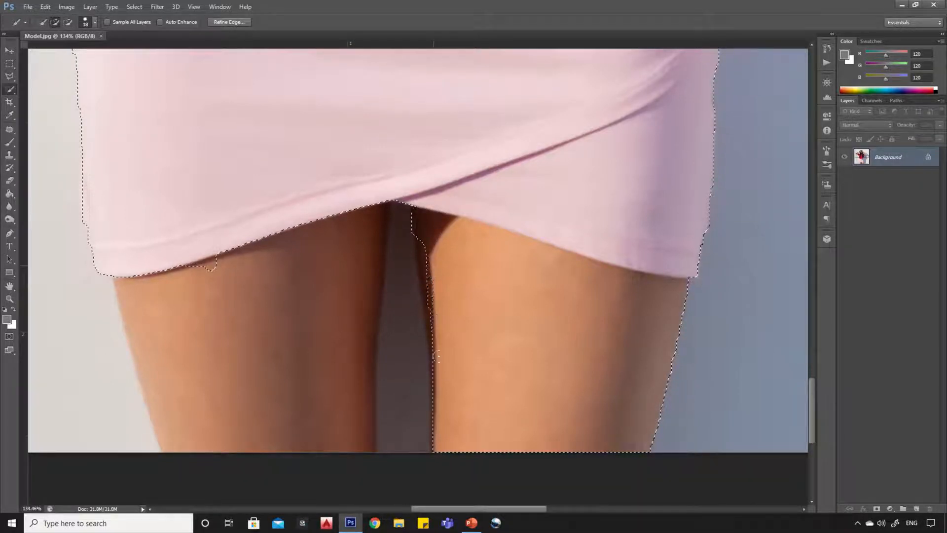
{"action": "left_click_drag", "start_coordinate": [437, 355], "coordinate": [435, 341]}
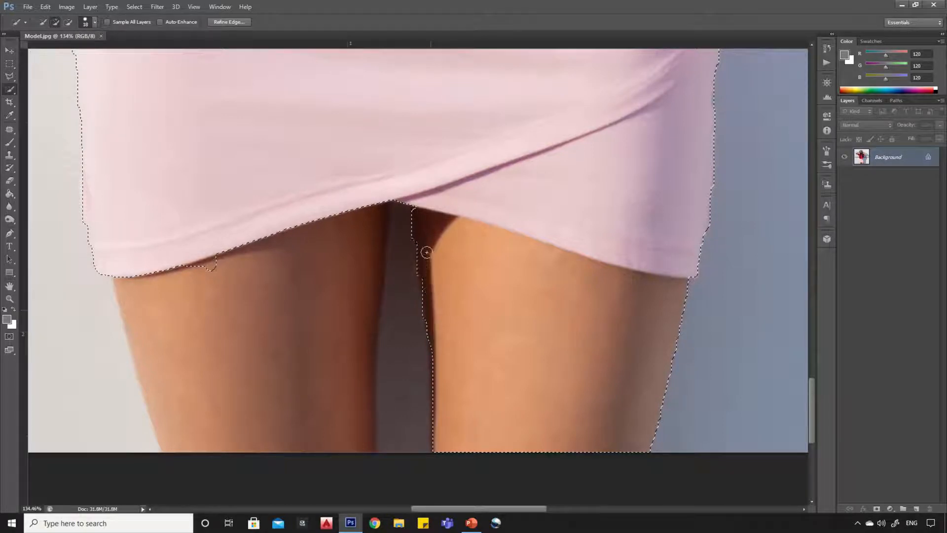
{"action": "mouse_move", "coordinate": [426, 253]}
{"action": "left_mouse_down"}
{"action": "mouse_move", "coordinate": [374, 199]}
{"action": "mouse_move", "coordinate": [368, 224]}
{"action": "left_mouse_up"}
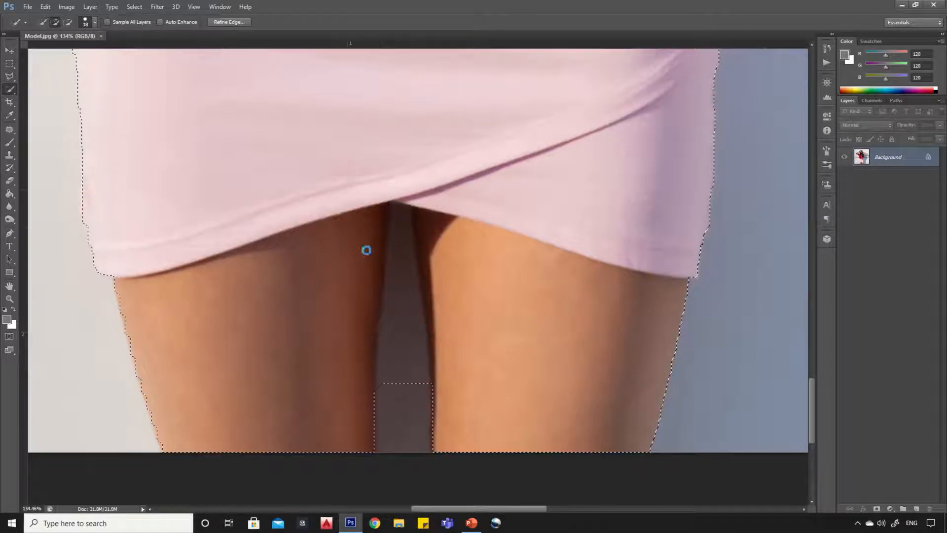
{"action": "left_click_drag", "start_coordinate": [396, 370], "coordinate": [398, 227]}
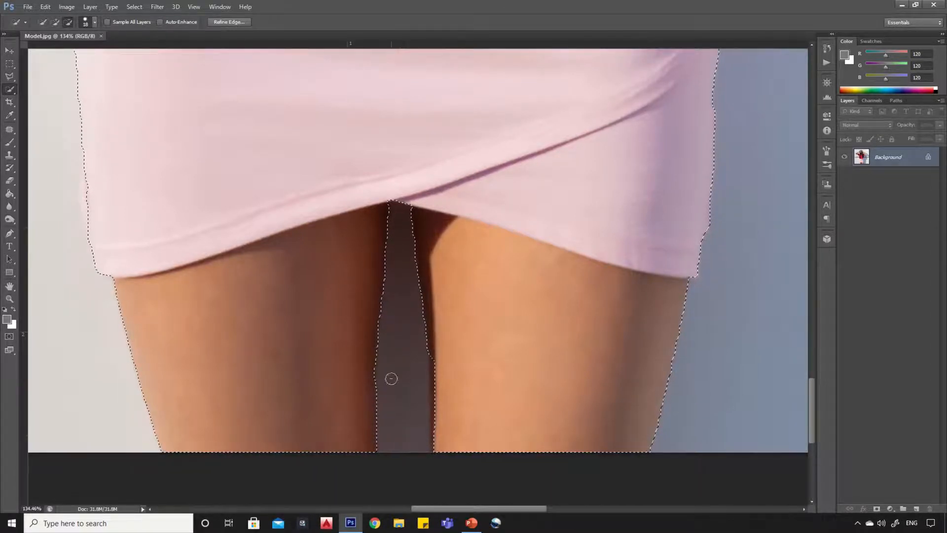
Refine the selection along the inner edge of the leg on the image's right side, down to the image's lower edge
{"action": "scroll", "coordinate": [429, 359], "scroll_direction": "up", "scroll_amount": 2}
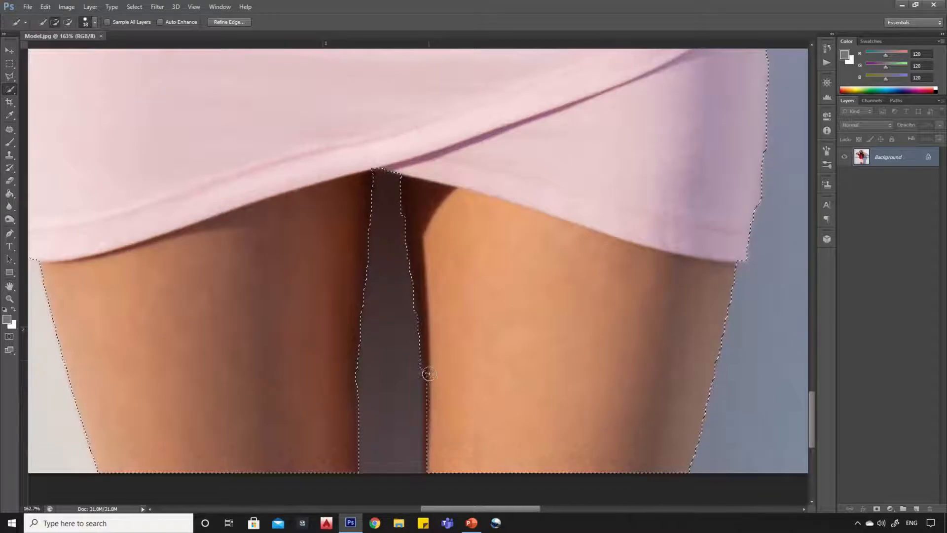
{"action": "mouse_move", "coordinate": [434, 472]}
{"action": "left_mouse_down"}
{"action": "mouse_move", "coordinate": [427, 449]}
{"action": "mouse_move", "coordinate": [376, 477]}
{"action": "mouse_move", "coordinate": [420, 499]}
{"action": "mouse_move", "coordinate": [424, 464]}
{"action": "left_mouse_up"}
{"action": "scroll", "coordinate": [376, 478], "scroll_direction": "down", "scroll_amount": 2}
{"action": "scroll", "coordinate": [420, 500], "scroll_direction": "up", "scroll_amount": 2}
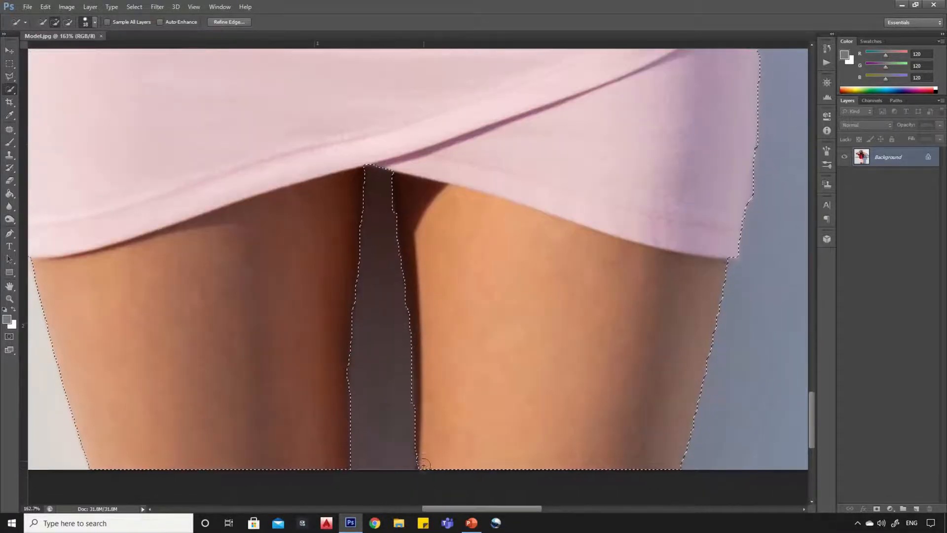
Trim the selection outline along the upper edge of the pink sleeve on the image's left side
{"action": "scroll", "coordinate": [410, 475], "scroll_direction": "down", "scroll_amount": 4}
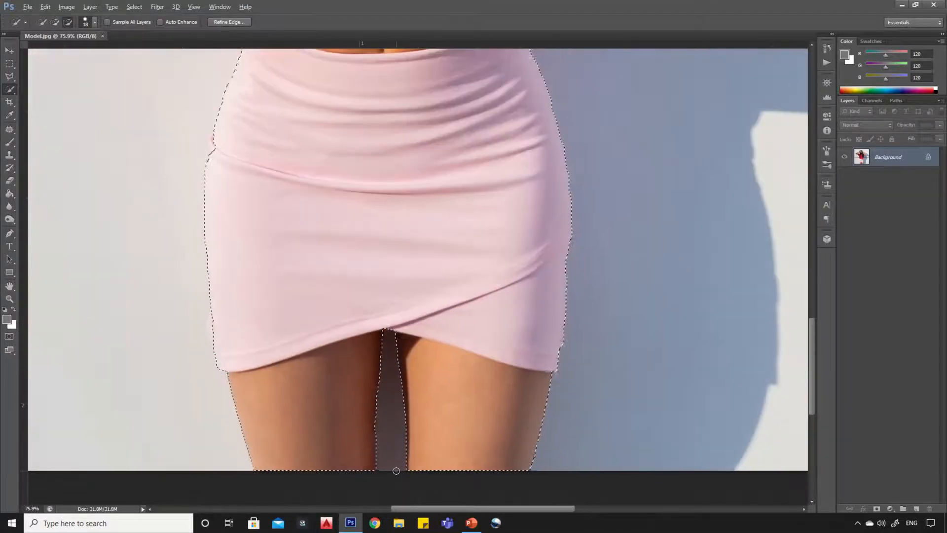
{"action": "scroll", "coordinate": [408, 462], "scroll_direction": "down", "scroll_amount": 5}
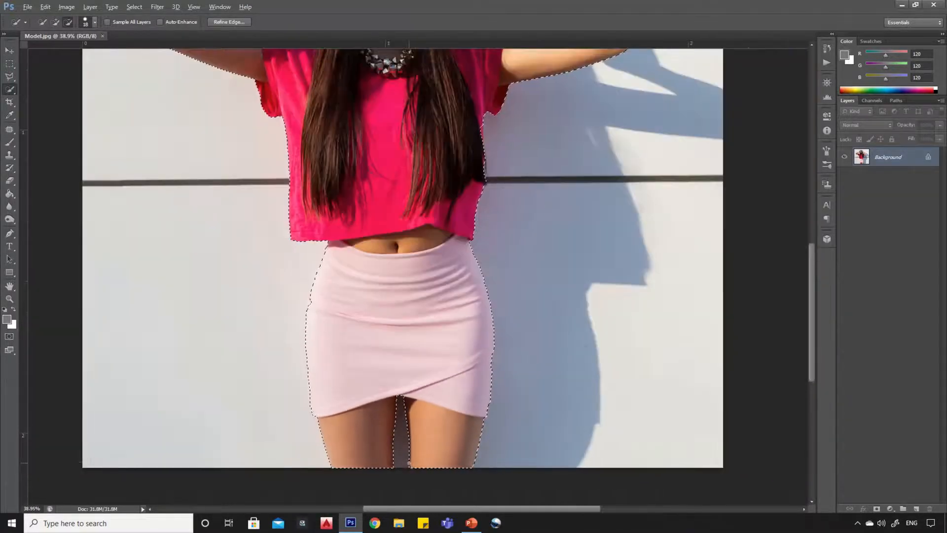
{"action": "scroll", "coordinate": [446, 150], "scroll_direction": "up", "scroll_amount": 3}
{"action": "scroll", "coordinate": [437, 328], "scroll_direction": "down", "scroll_amount": 4}
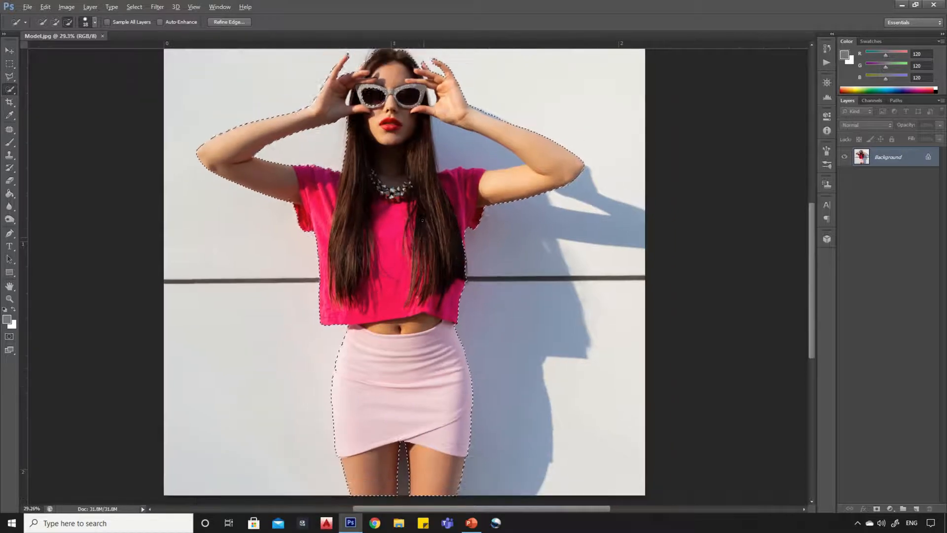
{"action": "scroll", "coordinate": [321, 170], "scroll_direction": "up", "scroll_amount": 7}
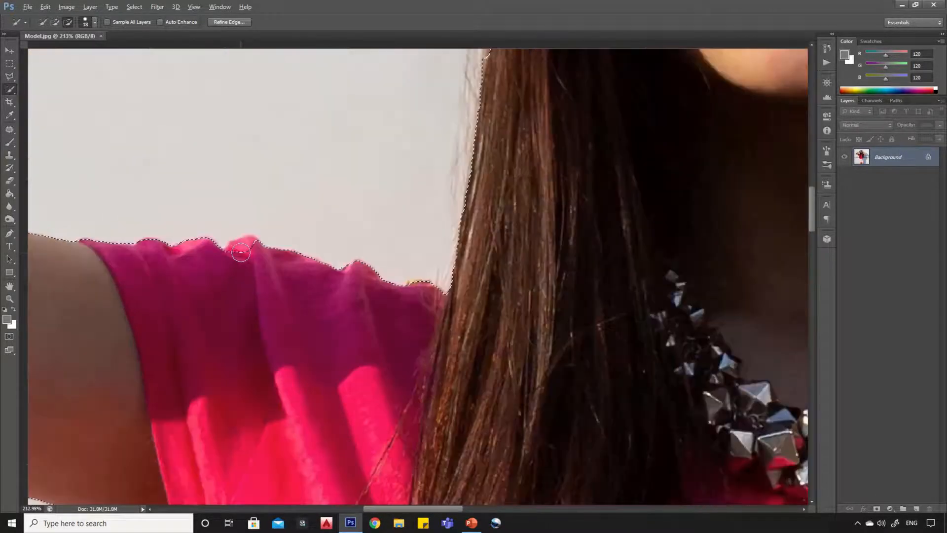
{"action": "left_click", "coordinate": [240, 251]}
{"action": "scroll", "coordinate": [247, 248], "scroll_direction": "down", "scroll_amount": 6}
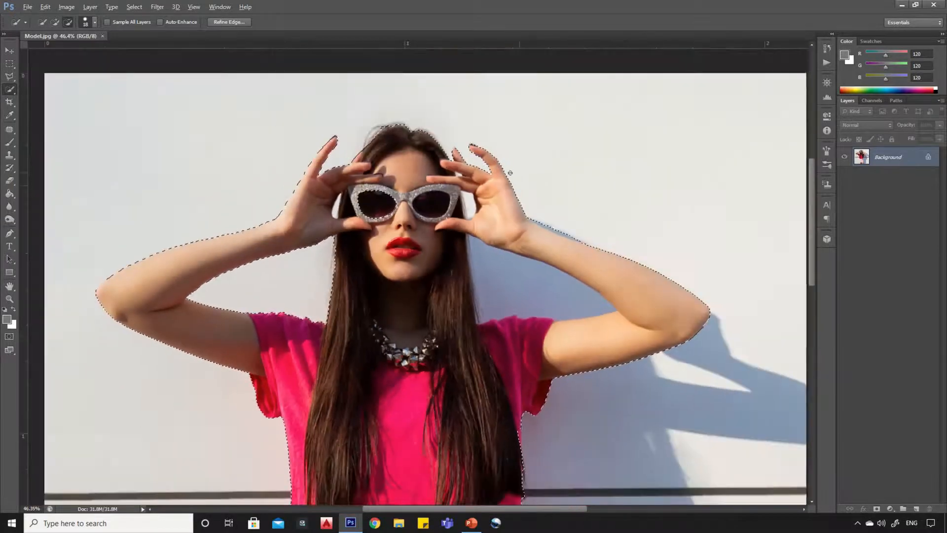
Subtract the background gaps between each hand and the hair beside the sunglasses from the selection
{"action": "scroll", "coordinate": [510, 173], "scroll_direction": "up", "scroll_amount": 5}
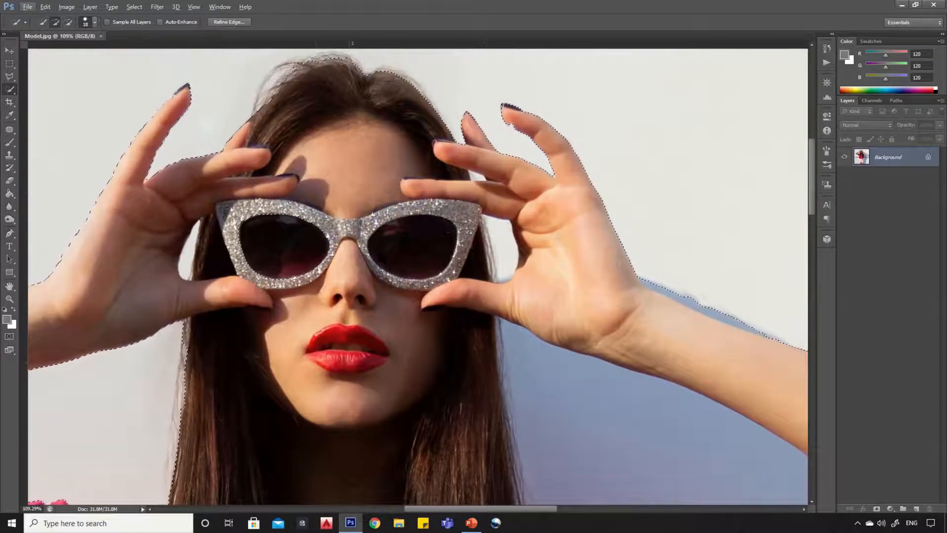
{"action": "left_click", "coordinate": [67, 21]}
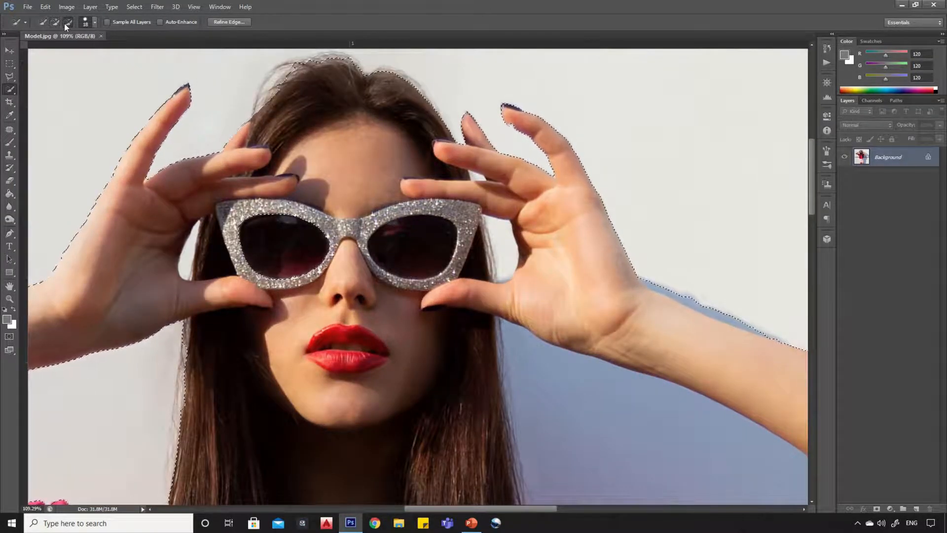
{"action": "scroll", "coordinate": [191, 240], "scroll_direction": "up", "scroll_amount": 5}
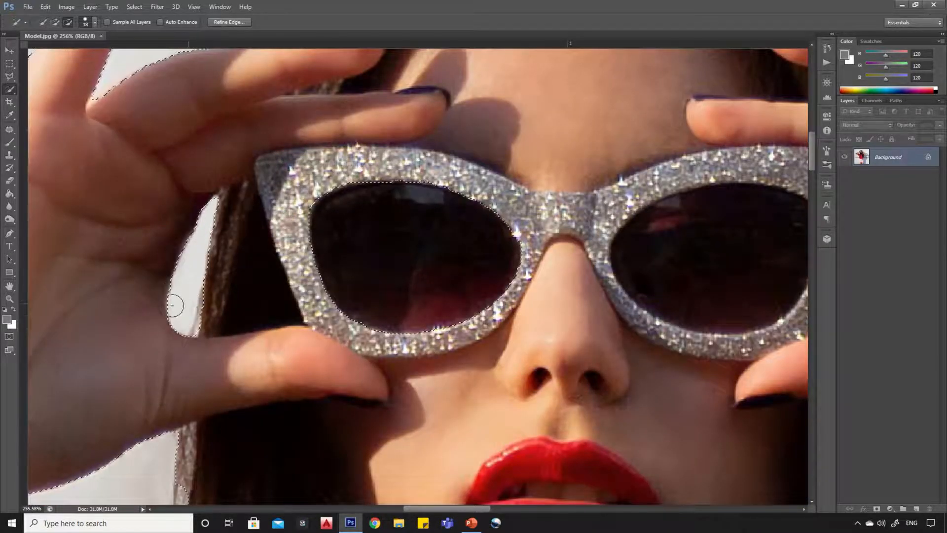
{"action": "scroll", "coordinate": [168, 306], "scroll_direction": "down", "scroll_amount": 2}
{"action": "scroll", "coordinate": [164, 307], "scroll_direction": "down", "scroll_amount": 2}
{"action": "scroll", "coordinate": [592, 310], "scroll_direction": "up", "scroll_amount": 3}
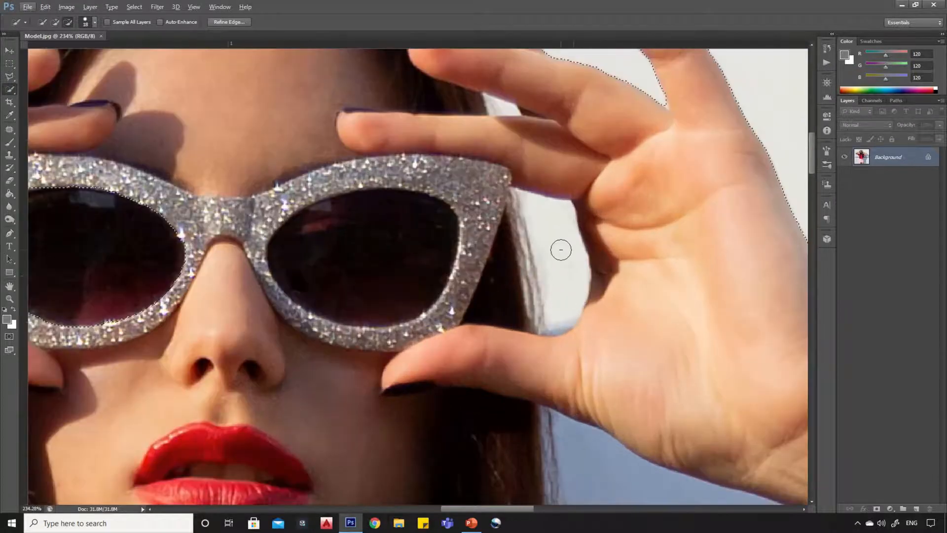
{"action": "scroll", "coordinate": [543, 230], "scroll_direction": "down", "scroll_amount": 2}
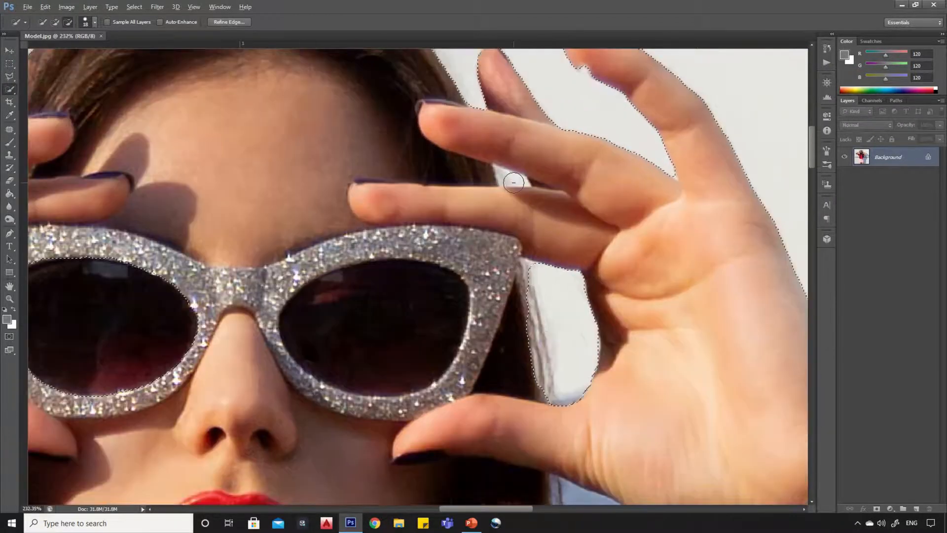
Subtract the small background gap between the two fingers above the sunglasses on the image's right side
{"action": "scroll", "coordinate": [507, 177], "scroll_direction": "up", "scroll_amount": 2}
{"action": "left_click", "coordinate": [507, 177]}
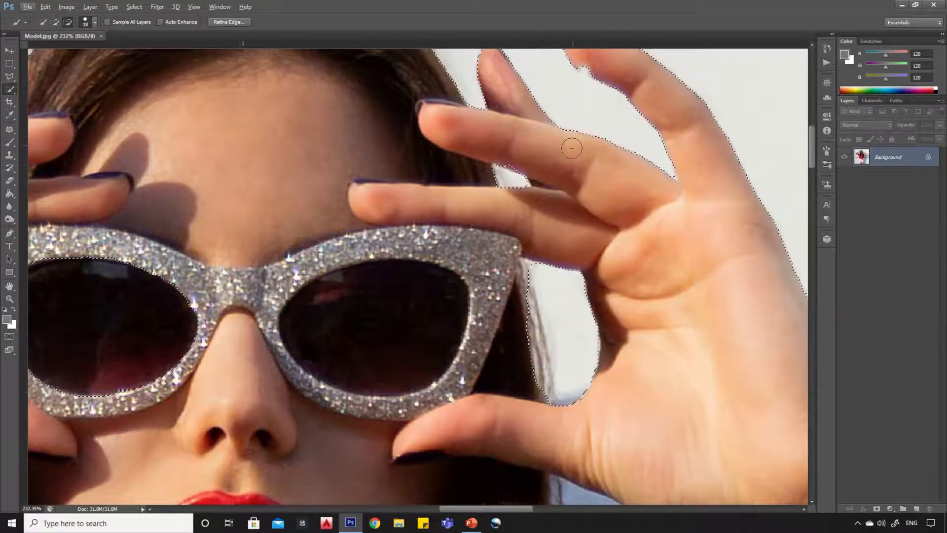
{"action": "scroll", "coordinate": [508, 164], "scroll_direction": "up", "scroll_amount": 2}
{"action": "scroll", "coordinate": [507, 162], "scroll_direction": "up", "scroll_amount": 2}
{"action": "left_click", "coordinate": [507, 153]}
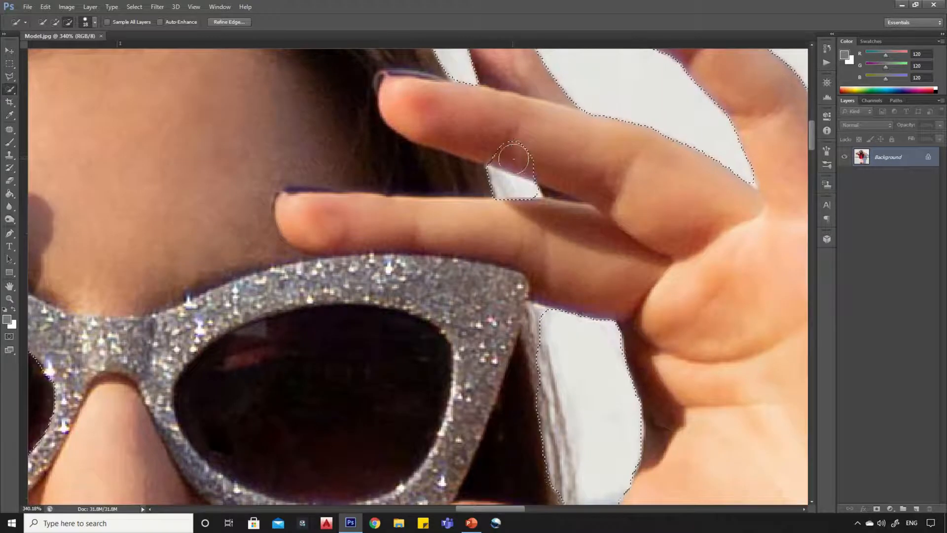
Try to refine the selection around the fingers and palm of the hand on the image's right side
{"action": "mouse_move", "coordinate": [526, 160]}
{"action": "left_mouse_down"}
{"action": "mouse_move", "coordinate": [537, 155]}
{"action": "mouse_move", "coordinate": [528, 147]}
{"action": "mouse_move", "coordinate": [501, 150]}
{"action": "left_mouse_up"}
{"action": "mouse_move", "coordinate": [506, 185]}
{"action": "left_mouse_down"}
{"action": "mouse_move", "coordinate": [542, 172]}
{"action": "mouse_move", "coordinate": [550, 154]}
{"action": "mouse_move", "coordinate": [600, 154]}
{"action": "mouse_move", "coordinate": [554, 144]}
{"action": "left_mouse_up"}
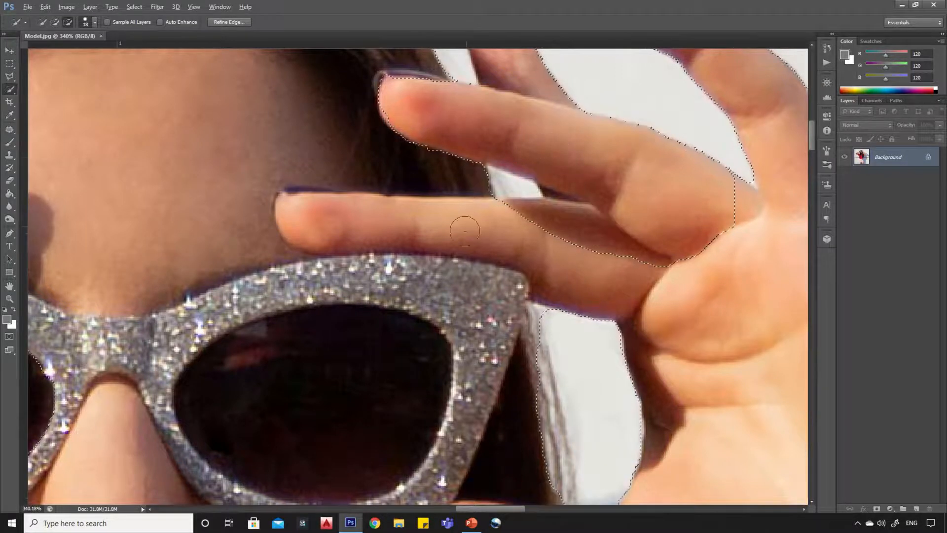
{"action": "scroll", "coordinate": [465, 257], "scroll_direction": "down", "scroll_amount": 3}
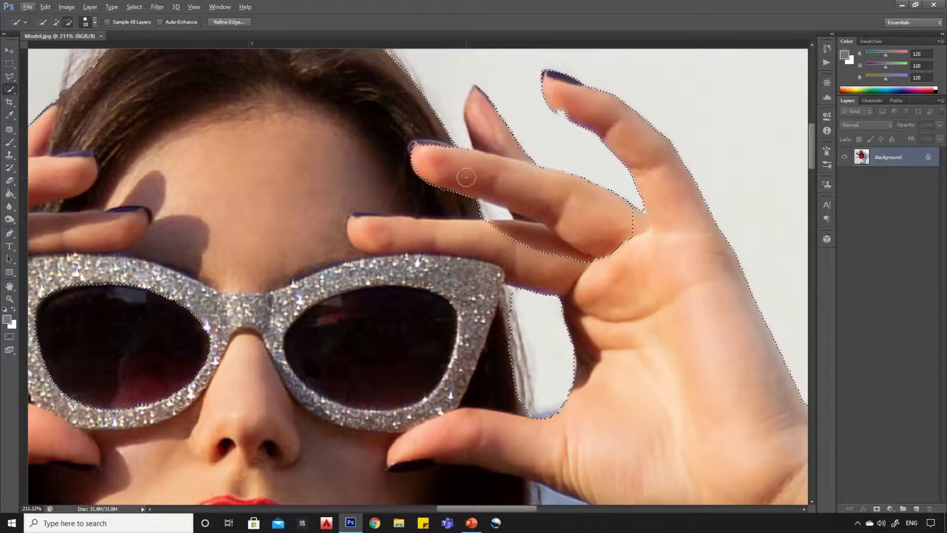
{"action": "key", "text": "alt"}
{"action": "mouse_move", "coordinate": [564, 237]}
{"action": "left_mouse_down"}
{"action": "mouse_move", "coordinate": [607, 234]}
{"action": "mouse_move", "coordinate": [629, 247]}
{"action": "left_mouse_up"}
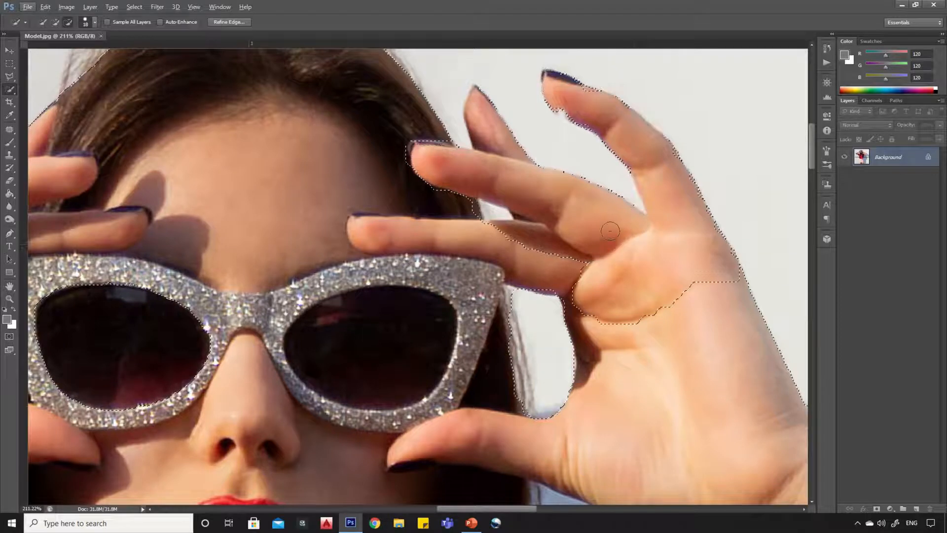
{"action": "left_click", "coordinate": [642, 303]}
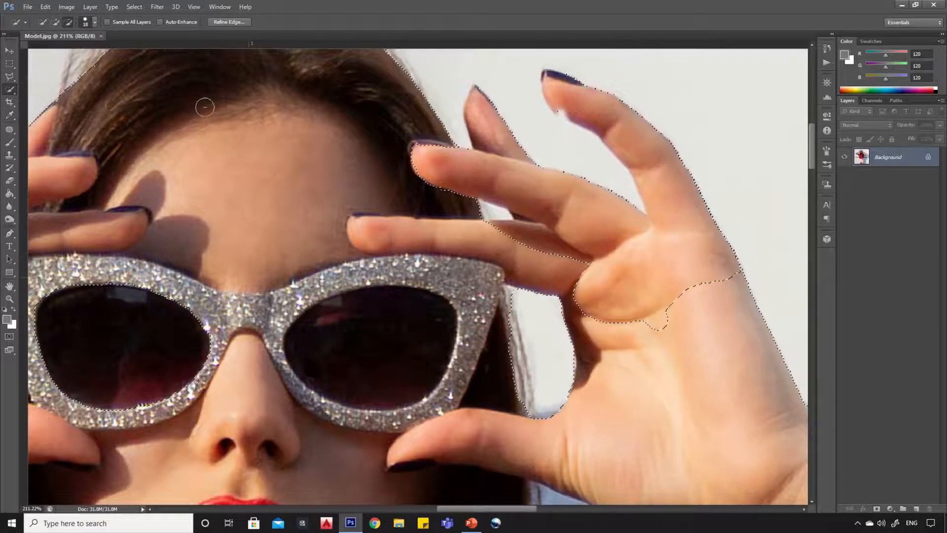
{"action": "left_click", "coordinate": [43, 22]}
{"action": "mouse_move", "coordinate": [661, 320]}
{"action": "left_mouse_down"}
{"action": "mouse_move", "coordinate": [644, 270]}
{"action": "mouse_move", "coordinate": [630, 260]}
{"action": "left_mouse_up"}
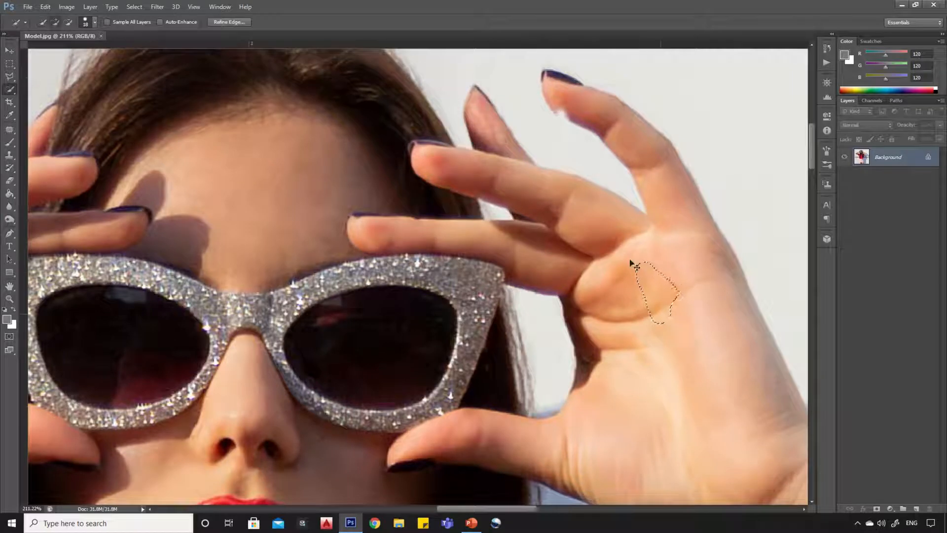
{"action": "key", "text": "ctrl+z"}
{"action": "key", "text": "alt"}
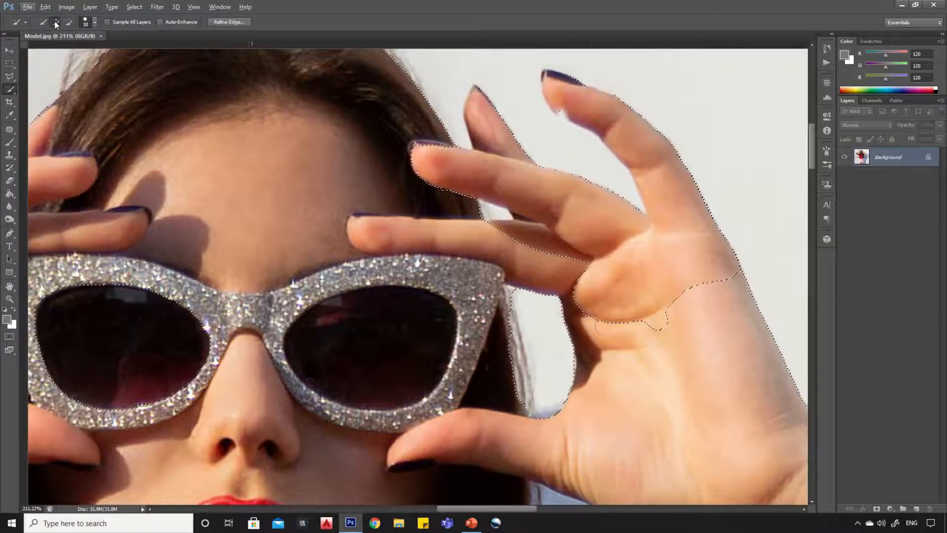
Add the palm and the two fingers back to the selection, following the finger's lower edge at the small background gap
{"action": "left_click", "coordinate": [56, 22]}
{"action": "left_click_drag", "start_coordinate": [634, 332], "coordinate": [628, 296]}
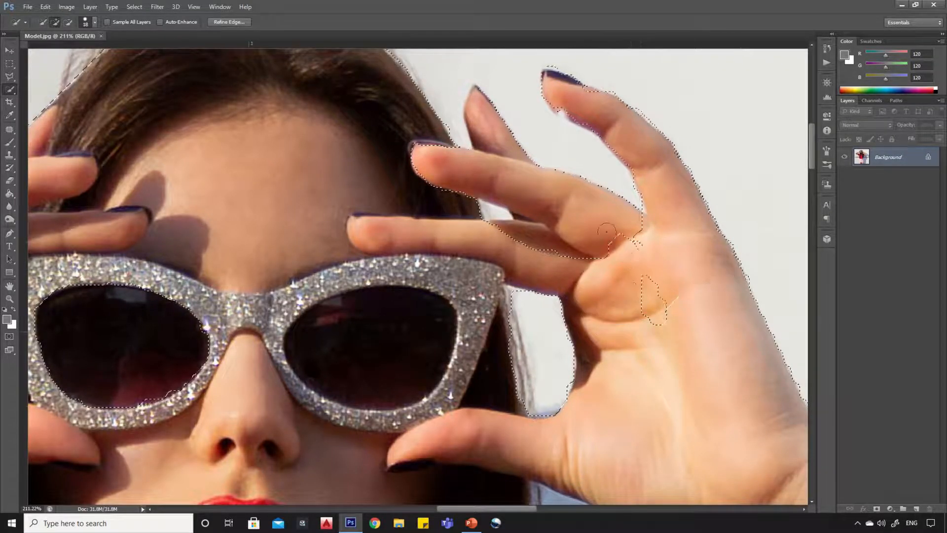
{"action": "left_click_drag", "start_coordinate": [607, 231], "coordinate": [583, 214]}
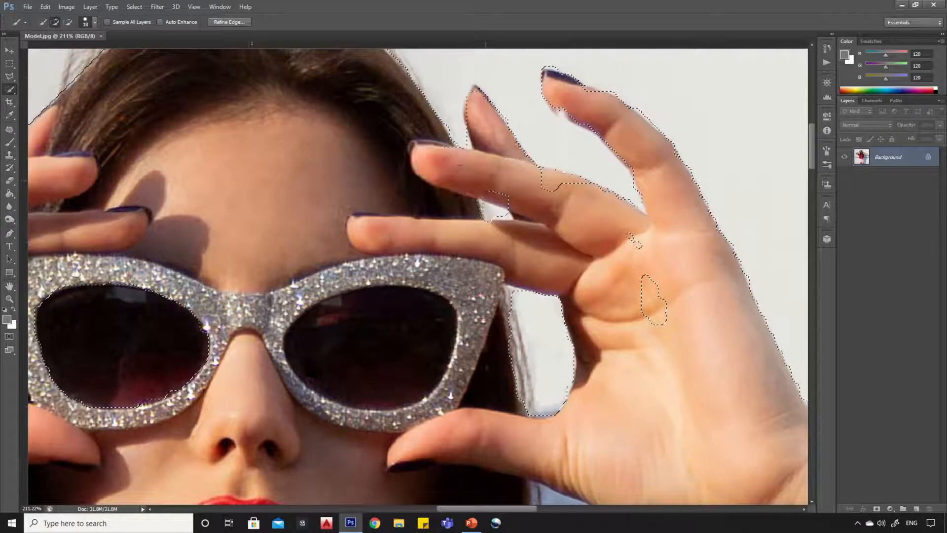
{"action": "scroll", "coordinate": [488, 184], "scroll_direction": "up", "scroll_amount": 4}
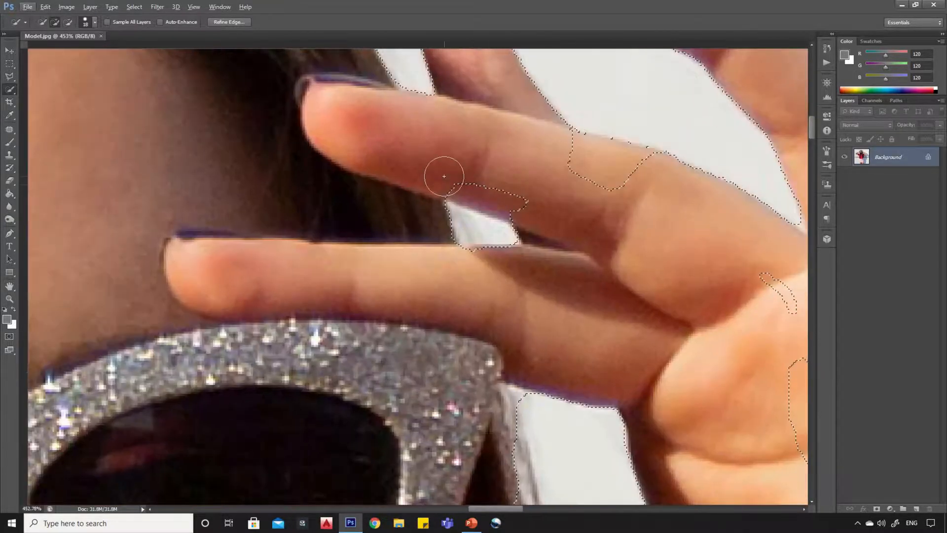
{"action": "left_click_drag", "start_coordinate": [465, 177], "coordinate": [505, 194]}
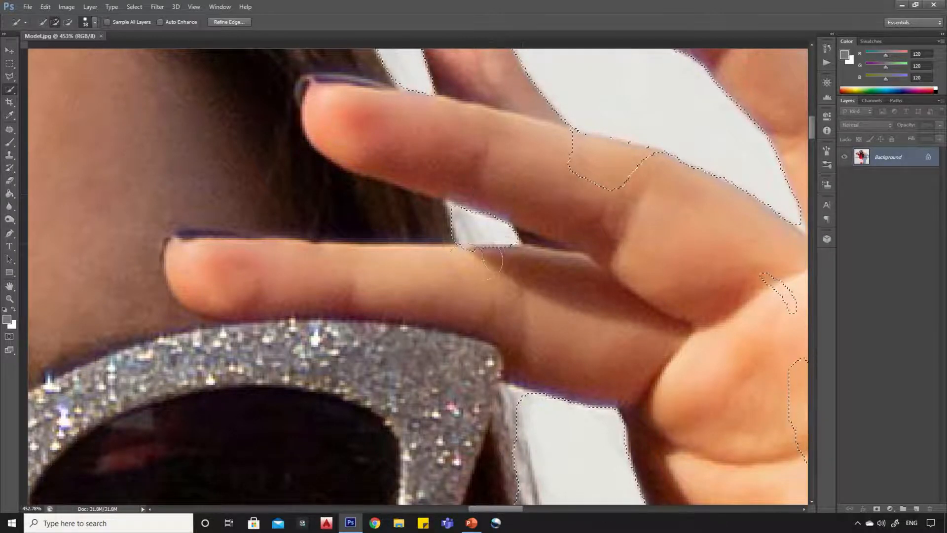
{"action": "key", "text": "alt"}
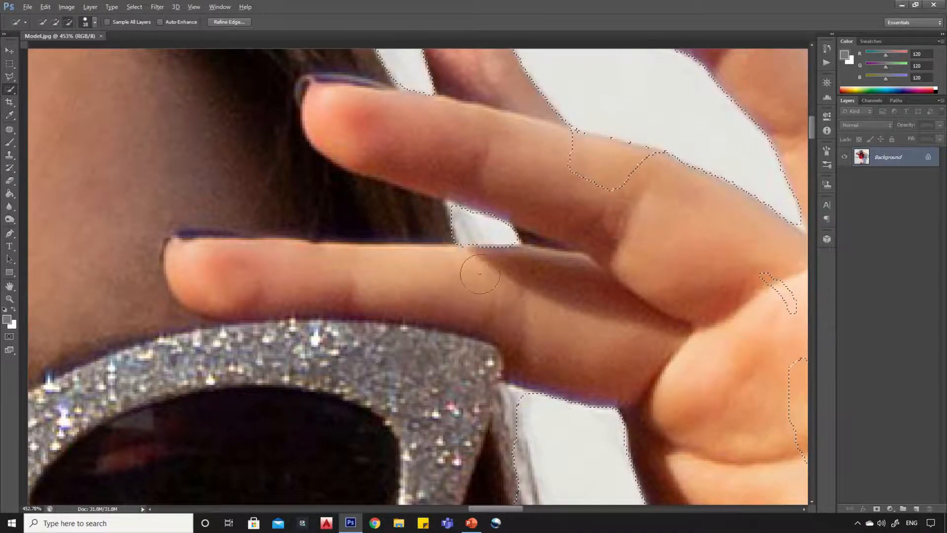
Add the remaining unselected patches on the upper finger and the palm to the selection
{"action": "scroll", "coordinate": [479, 274], "scroll_direction": "down", "scroll_amount": 5}
{"action": "scroll", "coordinate": [481, 257], "scroll_direction": "up", "scroll_amount": 2}
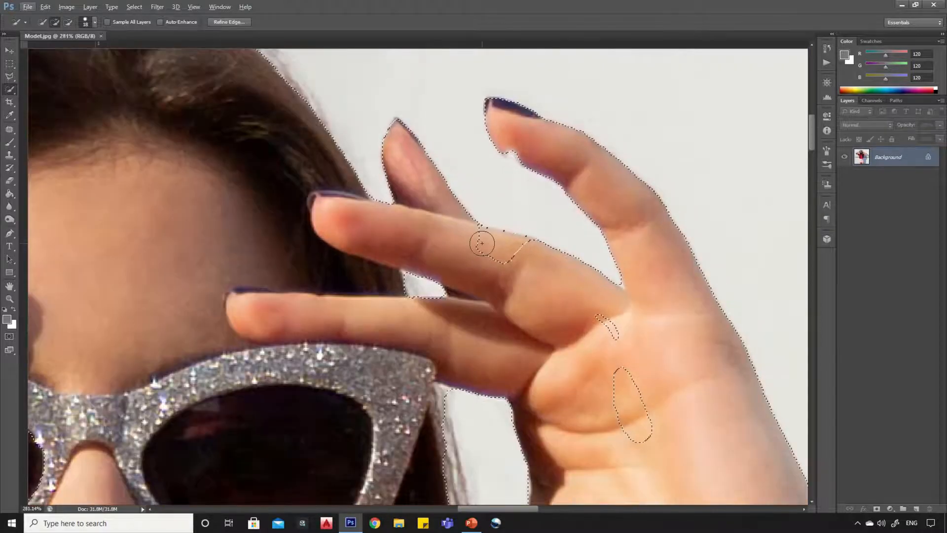
{"action": "mouse_move", "coordinate": [481, 243]}
{"action": "left_mouse_down"}
{"action": "mouse_move", "coordinate": [509, 250]}
{"action": "mouse_move", "coordinate": [497, 241]}
{"action": "left_mouse_up"}
{"action": "scroll", "coordinate": [497, 275], "scroll_direction": "down", "scroll_amount": 3}
{"action": "scroll", "coordinate": [598, 376], "scroll_direction": "up", "scroll_amount": 3}
{"action": "left_click_drag", "start_coordinate": [564, 290], "coordinate": [564, 311]}
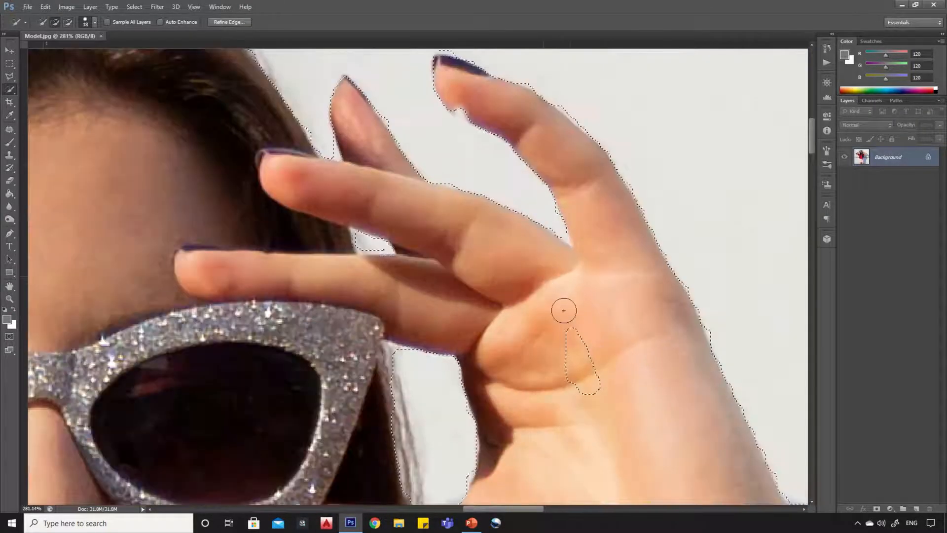
{"action": "scroll", "coordinate": [552, 226], "scroll_direction": "down", "scroll_amount": 3}
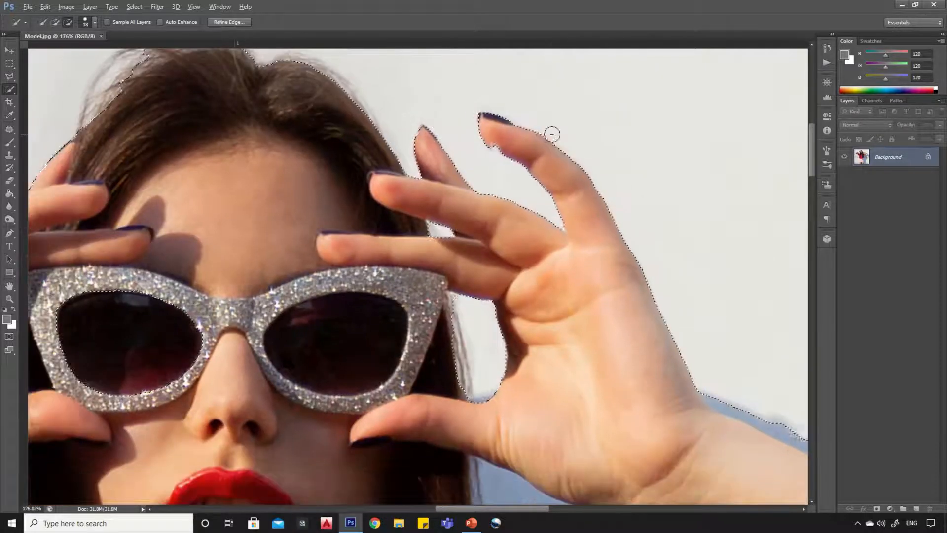
Subtract the blue shadow strip above the wrist and forearm on the image's right side from the selection
{"action": "scroll", "coordinate": [480, 99], "scroll_direction": "down", "scroll_amount": 3}
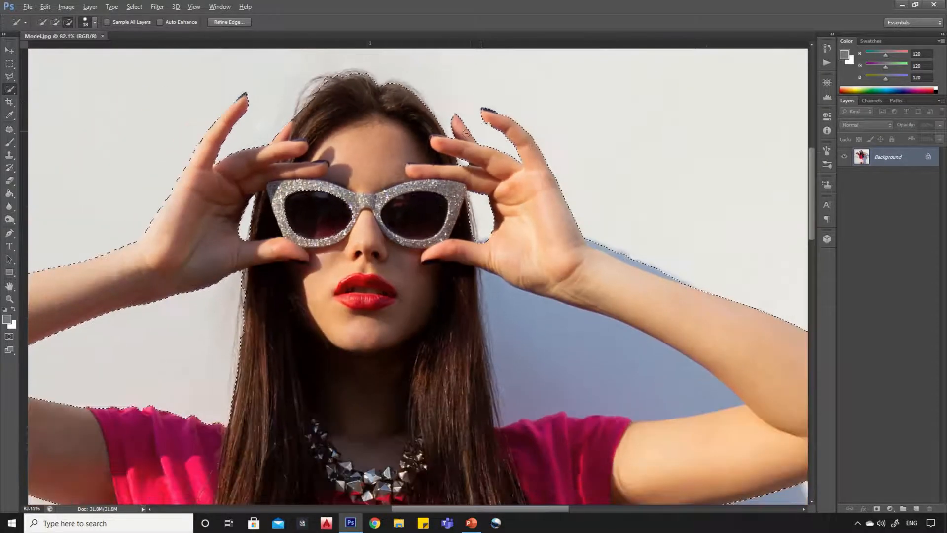
{"action": "scroll", "coordinate": [661, 167], "scroll_direction": "up", "scroll_amount": 5}
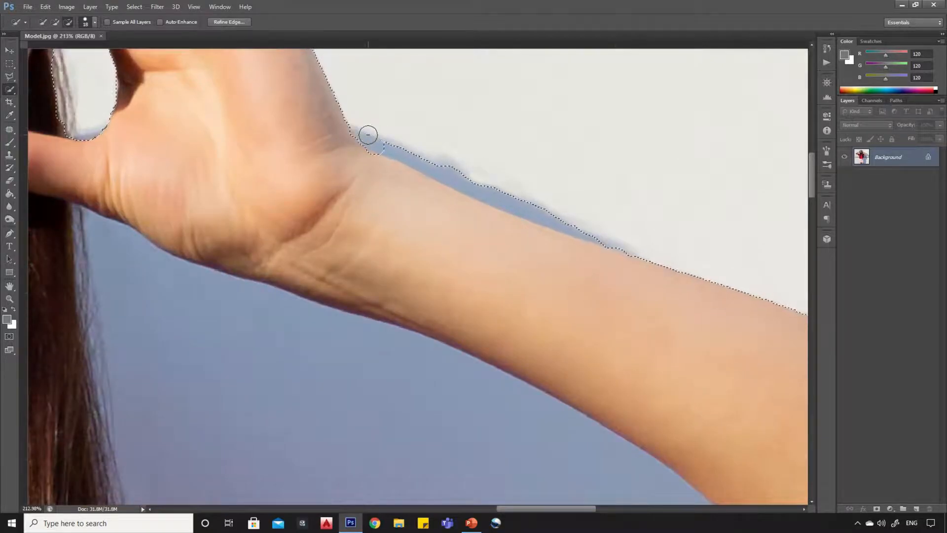
{"action": "left_click_drag", "start_coordinate": [368, 138], "coordinate": [413, 150]}
{"action": "left_click_drag", "start_coordinate": [485, 181], "coordinate": [523, 200]}
{"action": "left_click_drag", "start_coordinate": [600, 232], "coordinate": [598, 228]}
Subtract the blue wall area enclosed by the hair, raised arm and shoulder on the image's right side
{"action": "scroll", "coordinate": [476, 135], "scroll_direction": "down", "scroll_amount": 5}
{"action": "scroll", "coordinate": [324, 322], "scroll_direction": "up", "scroll_amount": 2}
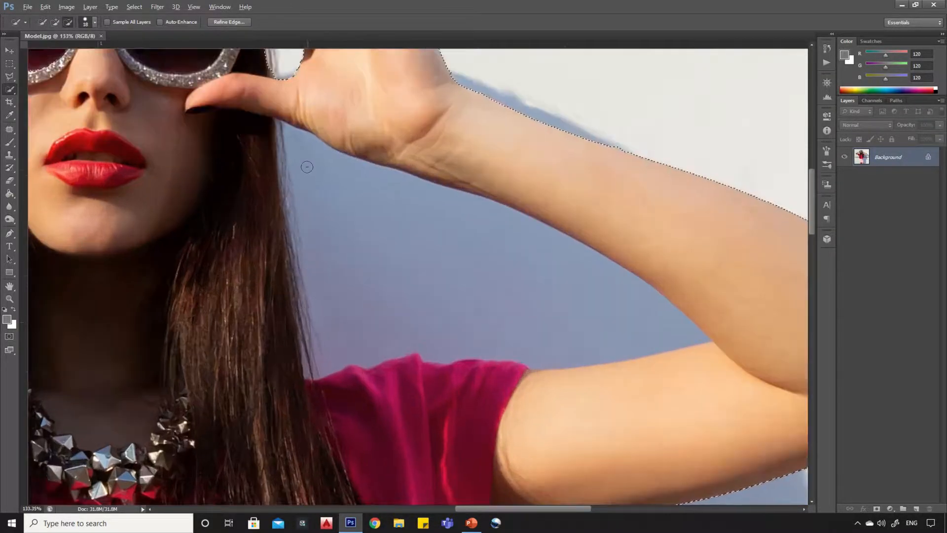
{"action": "left_click", "coordinate": [56, 23]}
{"action": "left_click", "coordinate": [68, 22]}
{"action": "scroll", "coordinate": [681, 270], "scroll_direction": "down", "scroll_amount": 3}
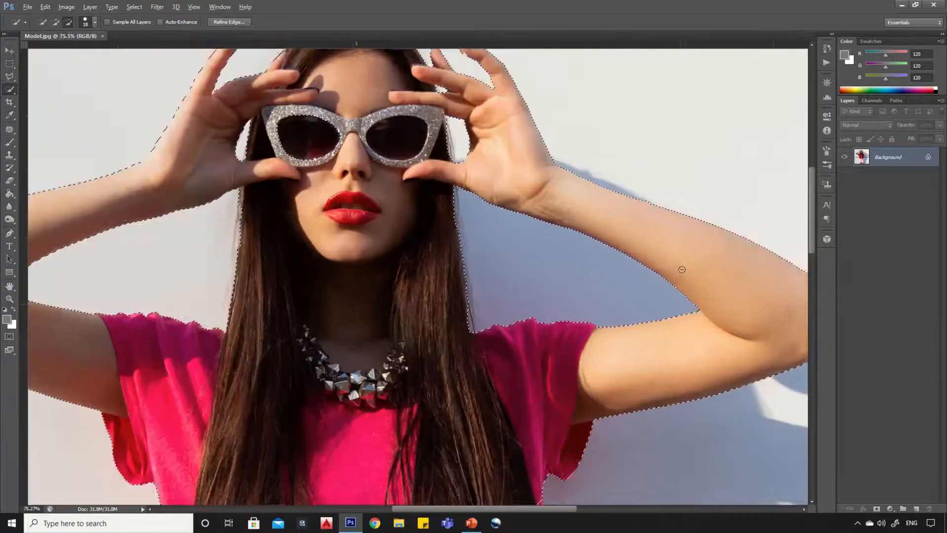
{"action": "scroll", "coordinate": [681, 269], "scroll_direction": "down", "scroll_amount": 2}
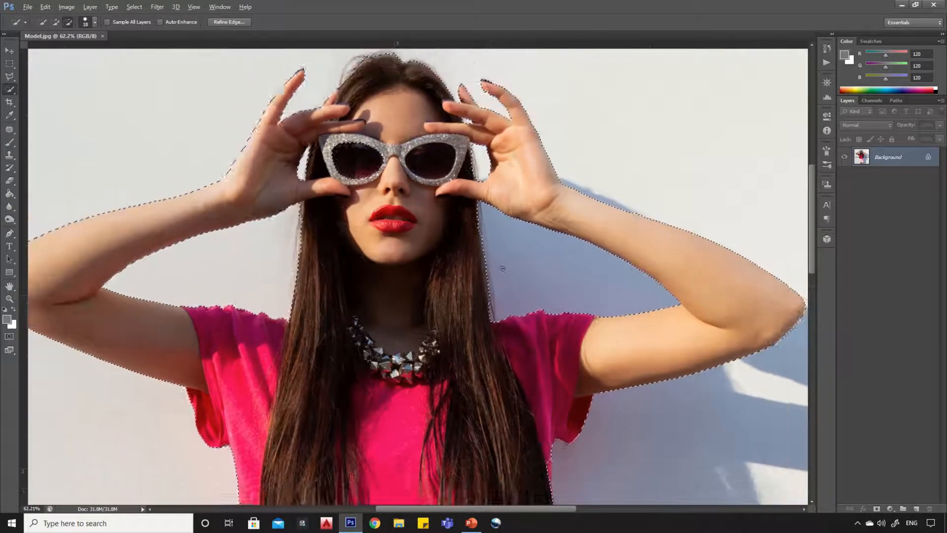
{"action": "scroll", "coordinate": [445, 217], "scroll_direction": "down", "scroll_amount": 1}
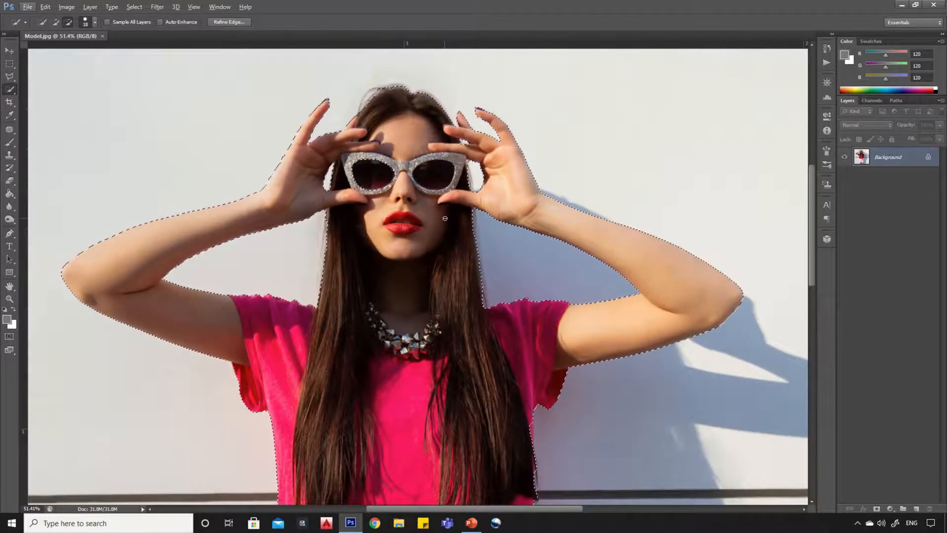
Start Refine Edge and brush over the hair outline at the crown and down both sides of the head
{"action": "left_click", "coordinate": [228, 22]}
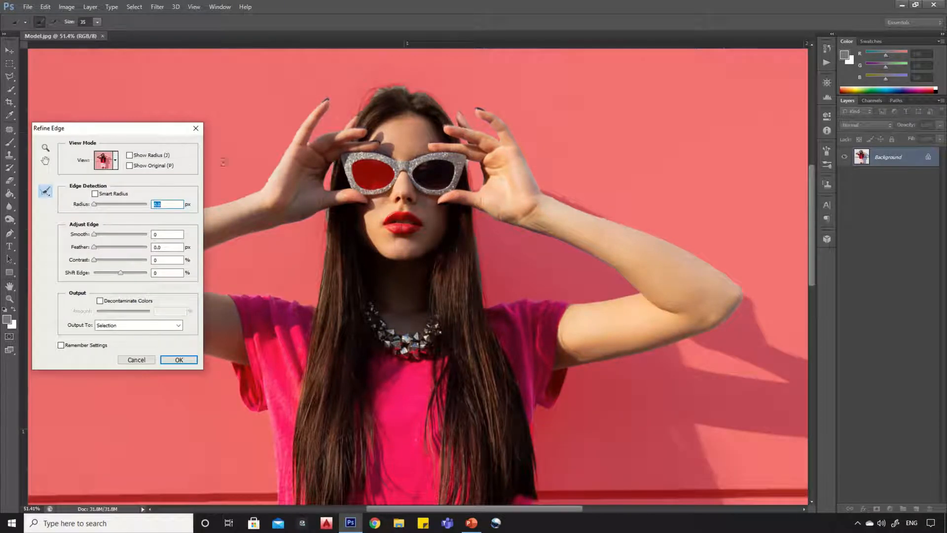
{"action": "mouse_move", "coordinate": [376, 90]}
{"action": "left_mouse_down"}
{"action": "mouse_move", "coordinate": [360, 111]}
{"action": "mouse_move", "coordinate": [408, 86]}
{"action": "mouse_move", "coordinate": [386, 83]}
{"action": "mouse_move", "coordinate": [437, 101]}
{"action": "left_mouse_up"}
{"action": "left_click_drag", "start_coordinate": [327, 215], "coordinate": [317, 307]}
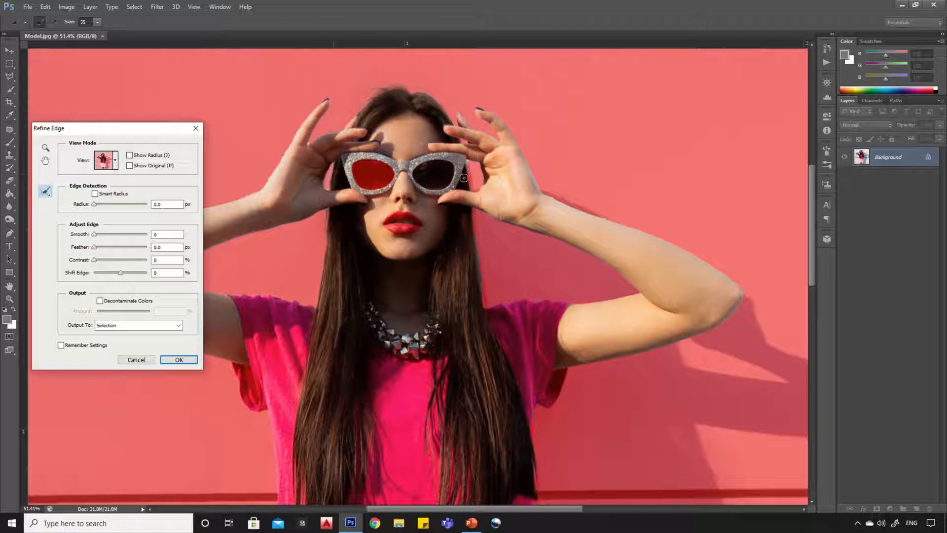
{"action": "mouse_move", "coordinate": [469, 170]}
{"action": "left_mouse_down"}
{"action": "mouse_move", "coordinate": [484, 303]}
{"action": "mouse_move", "coordinate": [481, 263]}
{"action": "left_mouse_up"}
{"action": "scroll", "coordinate": [497, 399], "scroll_direction": "down", "scroll_amount": 2}
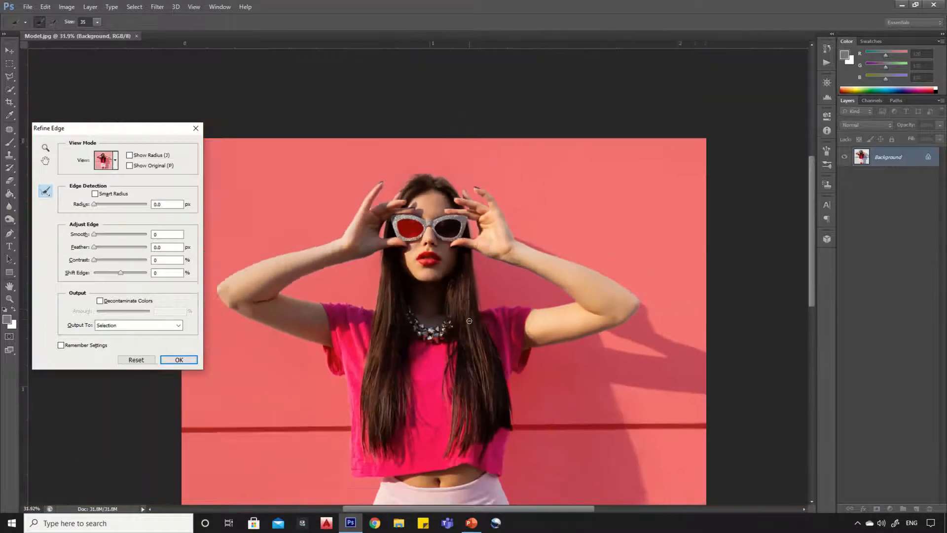
Brush Refine Edge over the lower hair outline beside the shirt on the image's right side and apply the refinement to the selection
{"action": "scroll", "coordinate": [503, 402], "scroll_direction": "up", "scroll_amount": 5}
{"action": "scroll", "coordinate": [509, 407], "scroll_direction": "up", "scroll_amount": 2}
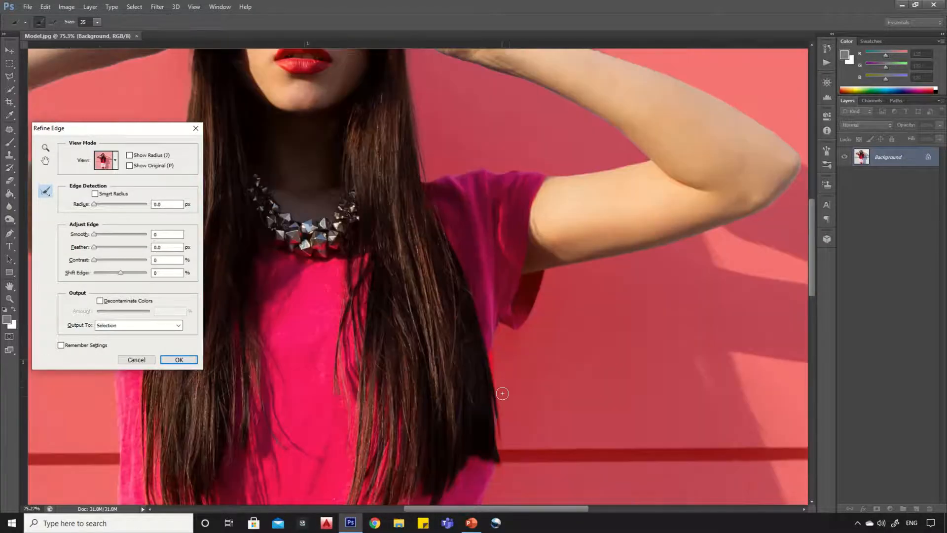
{"action": "left_click_drag", "start_coordinate": [501, 401], "coordinate": [501, 461]}
{"action": "scroll", "coordinate": [653, 357], "scroll_direction": "down", "scroll_amount": 2}
{"action": "scroll", "coordinate": [400, 348], "scroll_direction": "up", "scroll_amount": 2}
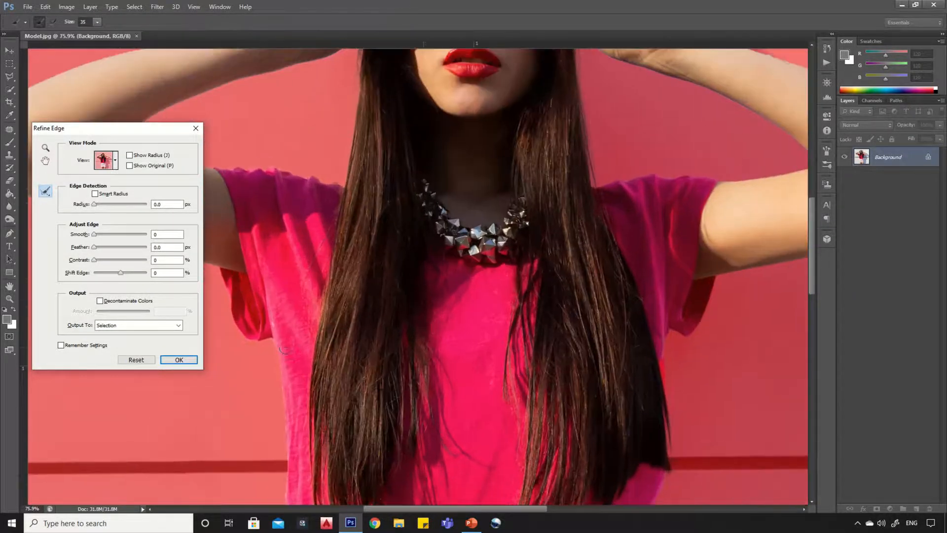
{"action": "scroll", "coordinate": [424, 346], "scroll_direction": "down", "scroll_amount": 2}
{"action": "scroll", "coordinate": [392, 357], "scroll_direction": "down", "scroll_amount": 3}
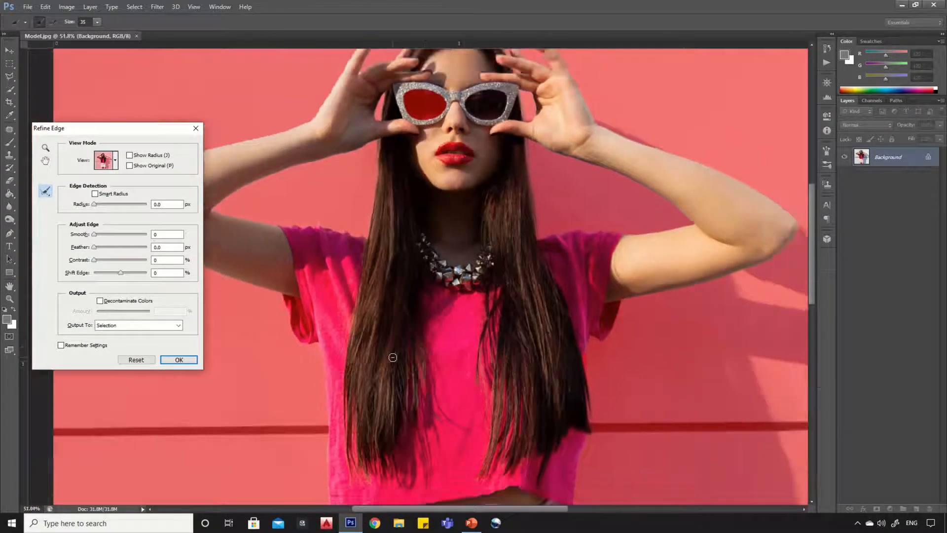
{"action": "left_click", "coordinate": [179, 359]}
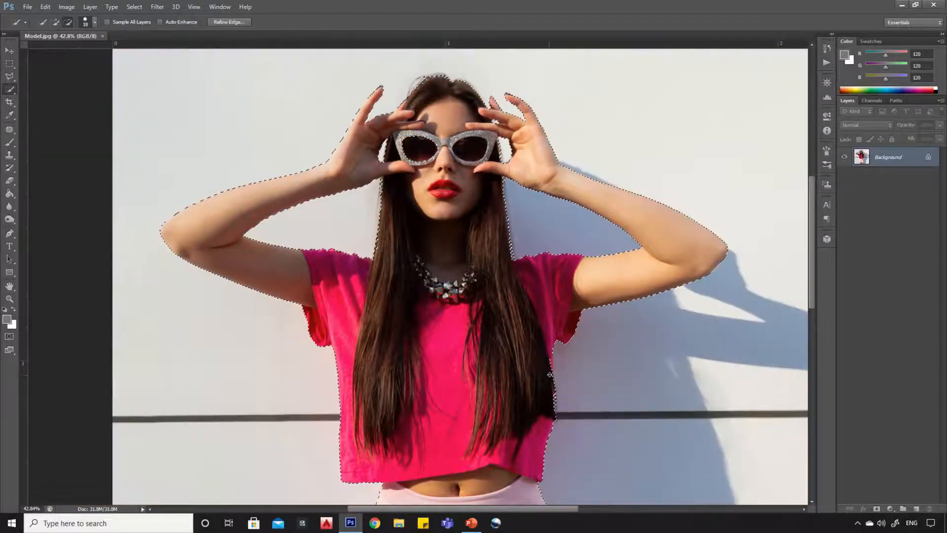
Add the unselected strip of pink shirt and hair just below the sleeve on the image's right side to the selection
{"action": "scroll", "coordinate": [529, 360], "scroll_direction": "up", "scroll_amount": 12}
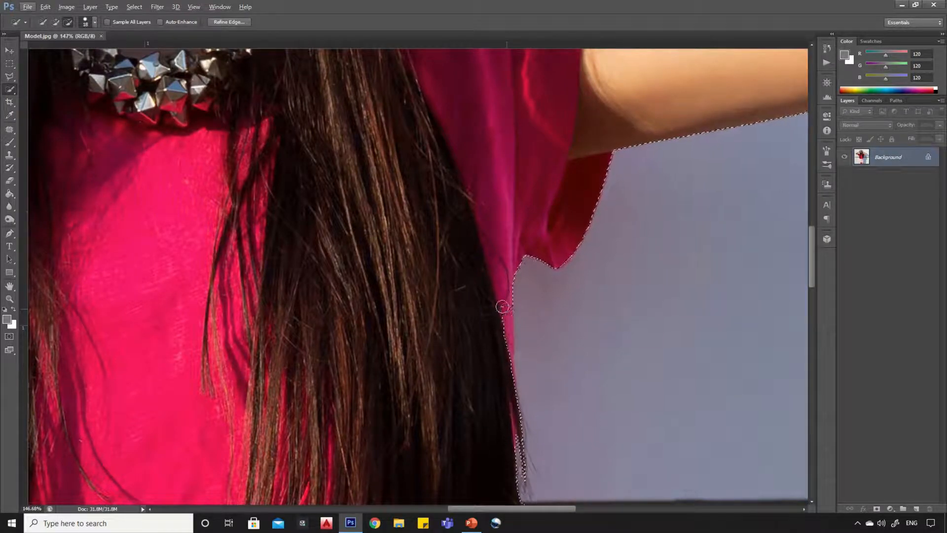
{"action": "left_click", "coordinate": [57, 24]}
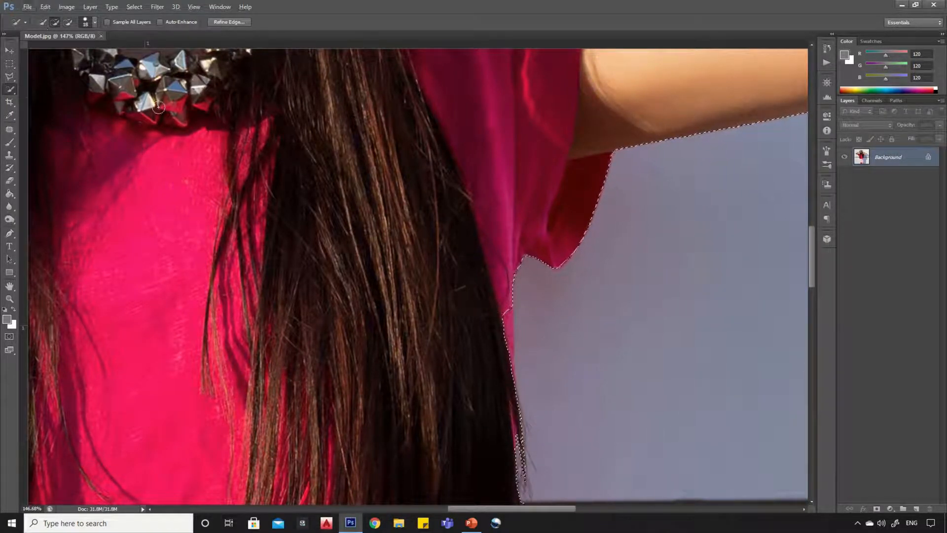
{"action": "mouse_move", "coordinate": [494, 315]}
{"action": "left_mouse_down"}
{"action": "mouse_move", "coordinate": [507, 296]}
{"action": "mouse_move", "coordinate": [508, 365]}
{"action": "left_mouse_up"}
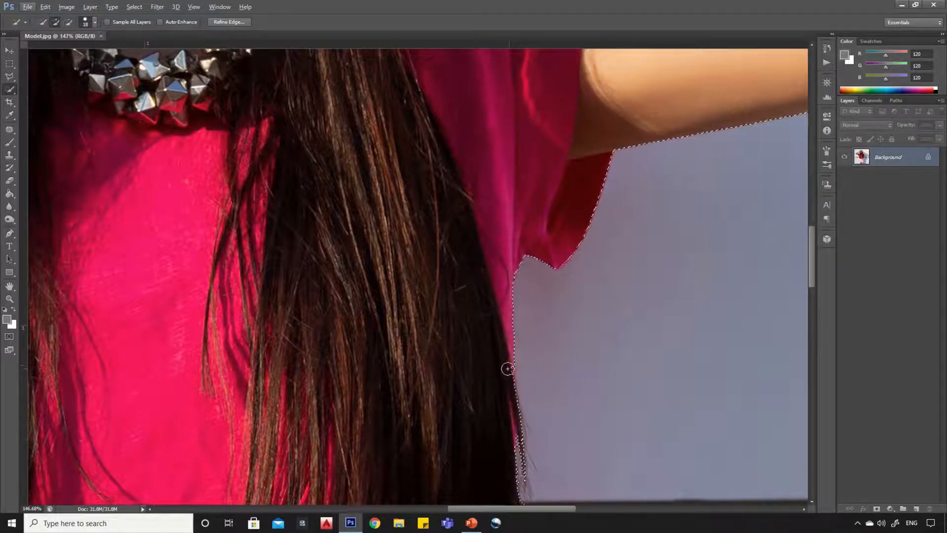
Invert the selection so that it covers the wall background instead of the woman
{"action": "scroll", "coordinate": [572, 313], "scroll_direction": "down", "scroll_amount": 3}
{"action": "scroll", "coordinate": [572, 314], "scroll_direction": "down", "scroll_amount": 6}
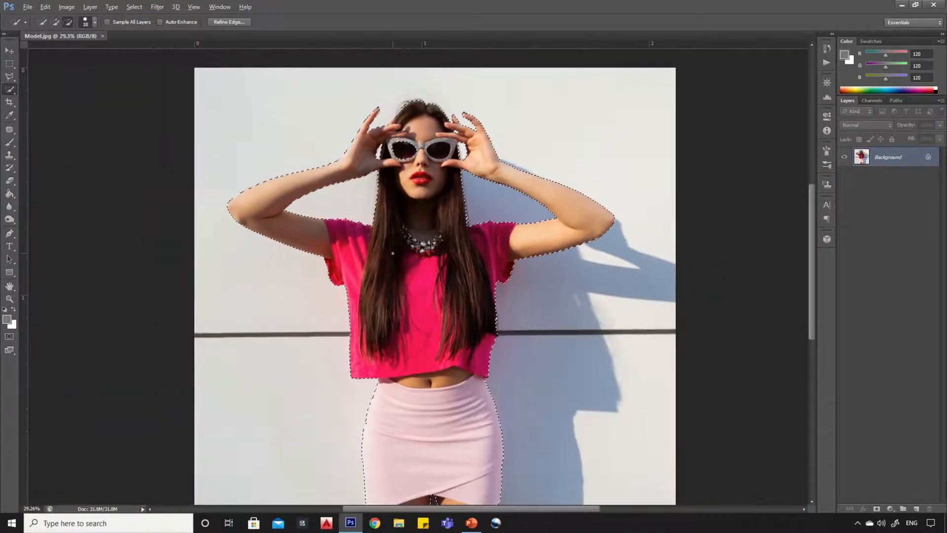
{"action": "scroll", "coordinate": [392, 253], "scroll_direction": "down", "scroll_amount": 1}
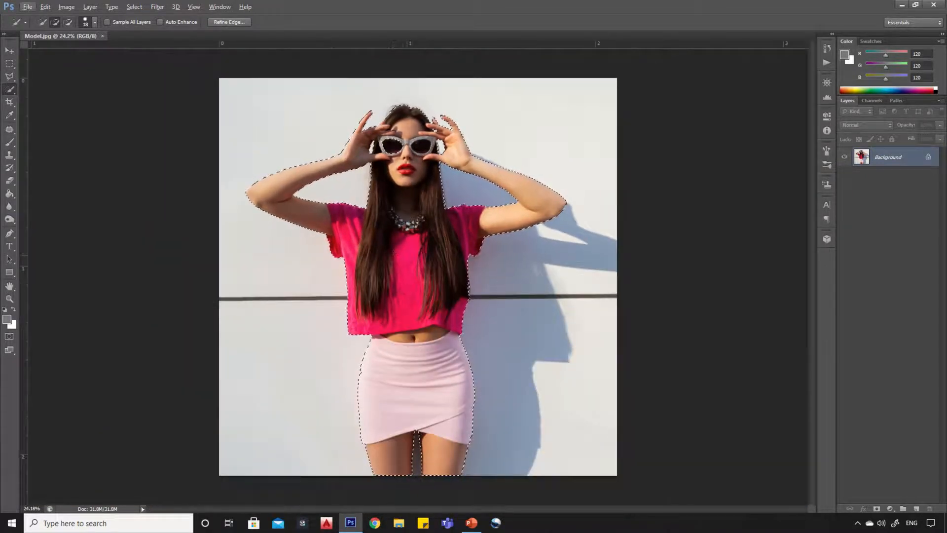
{"action": "right_click", "coordinate": [500, 274]}
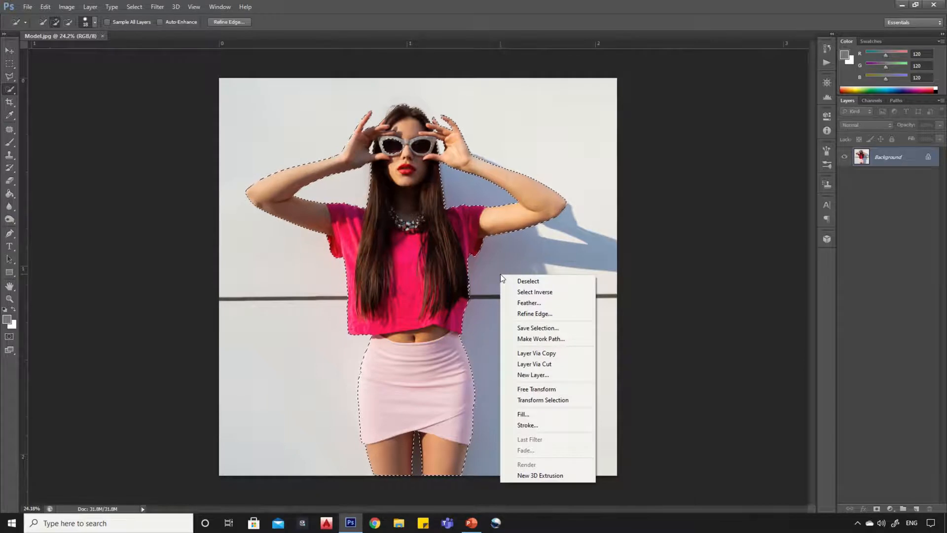
{"action": "left_click", "coordinate": [532, 292]}
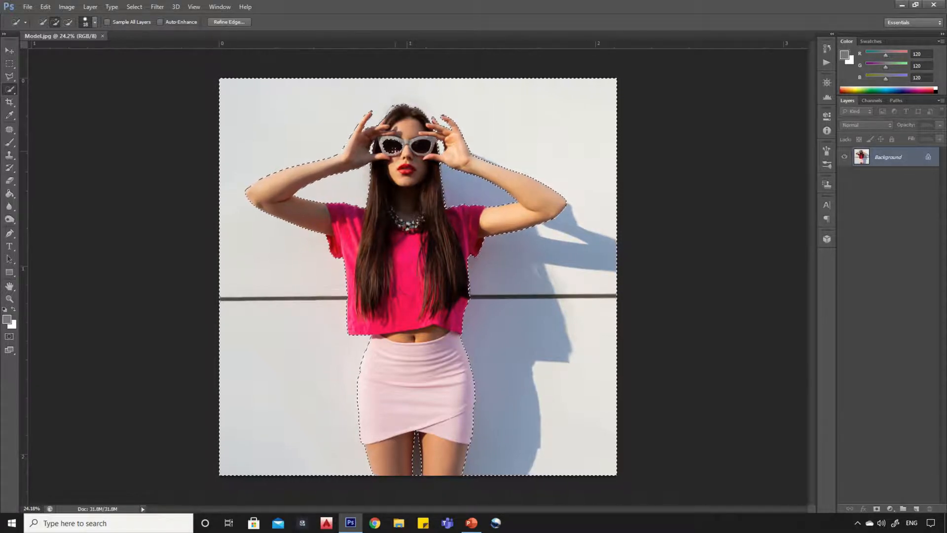
Add a Solid Color fill layer in red (#dc0000) over the selected background and set its blend mode to Multiply
{"action": "key", "text": "alt"}
{"action": "left_click", "coordinate": [890, 508]}
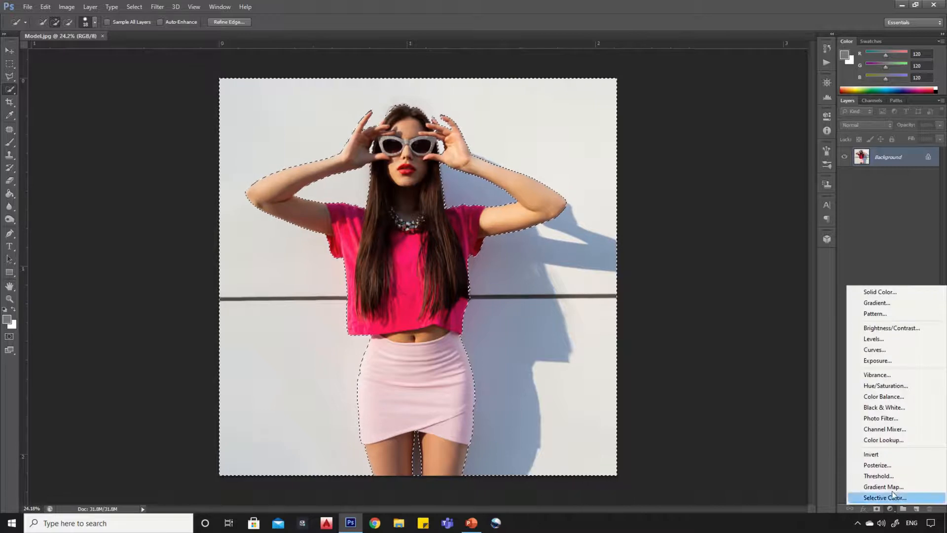
{"action": "left_click", "coordinate": [881, 294]}
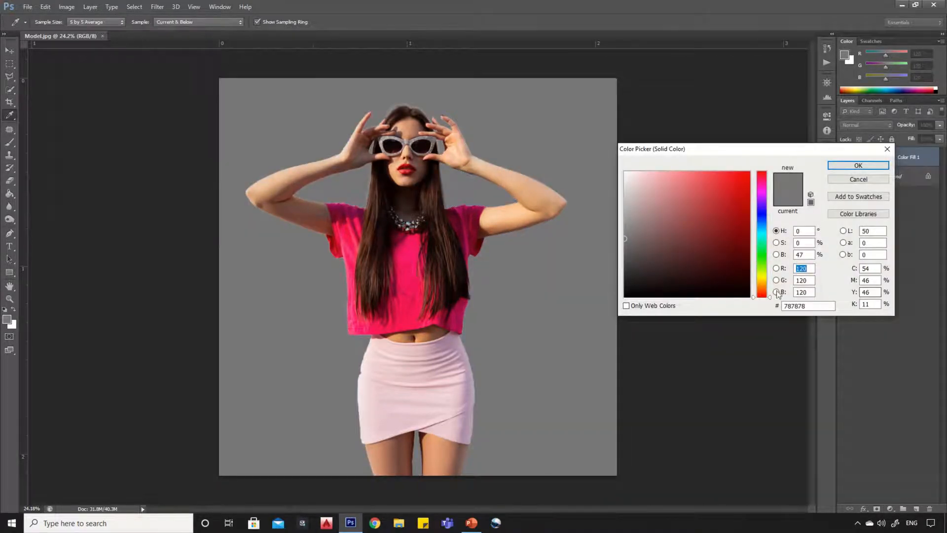
{"action": "left_click", "coordinate": [741, 197]}
{"action": "mouse_move", "coordinate": [742, 197]}
{"action": "left_mouse_down"}
{"action": "mouse_move", "coordinate": [729, 189]}
{"action": "mouse_move", "coordinate": [759, 190]}
{"action": "left_mouse_up"}
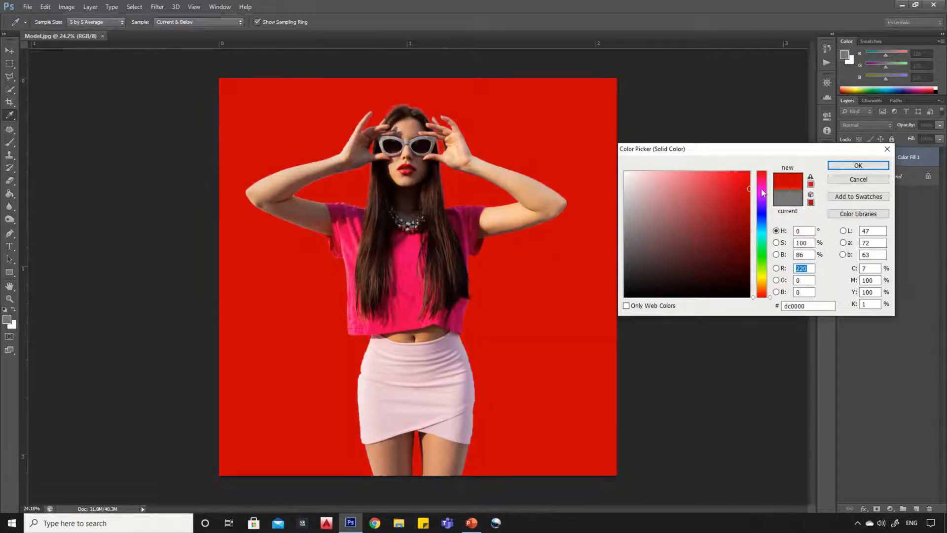
{"action": "left_click", "coordinate": [849, 168]}
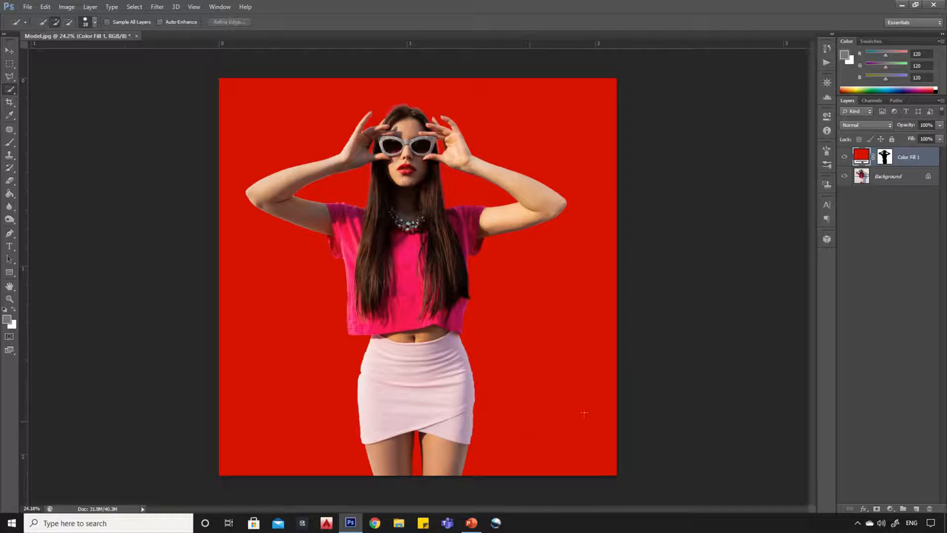
{"action": "left_click", "coordinate": [853, 127]}
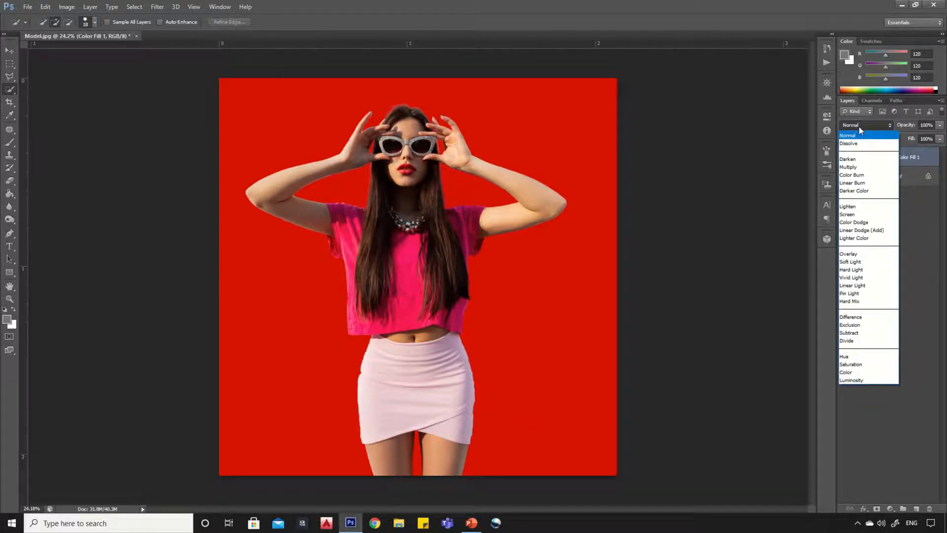
{"action": "left_click", "coordinate": [848, 168]}
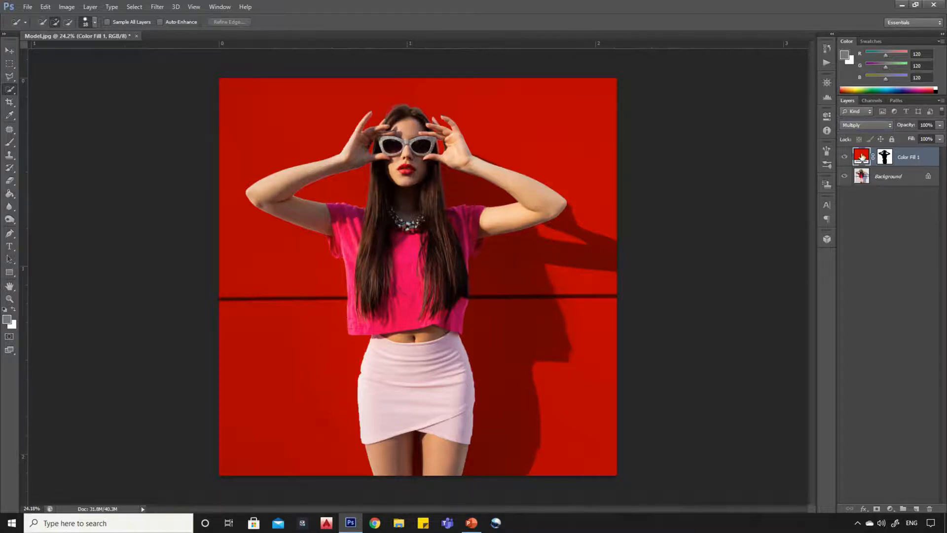
Change the color of the fill layer to light blue (#69d7ee)
{"action": "double_click", "coordinate": [862, 157]}
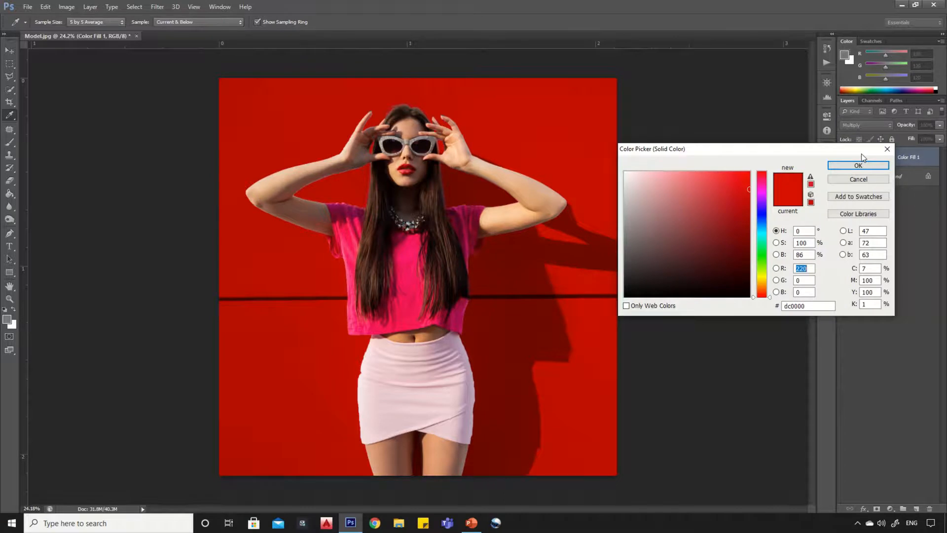
{"action": "left_click_drag", "start_coordinate": [762, 247], "coordinate": [704, 187]}
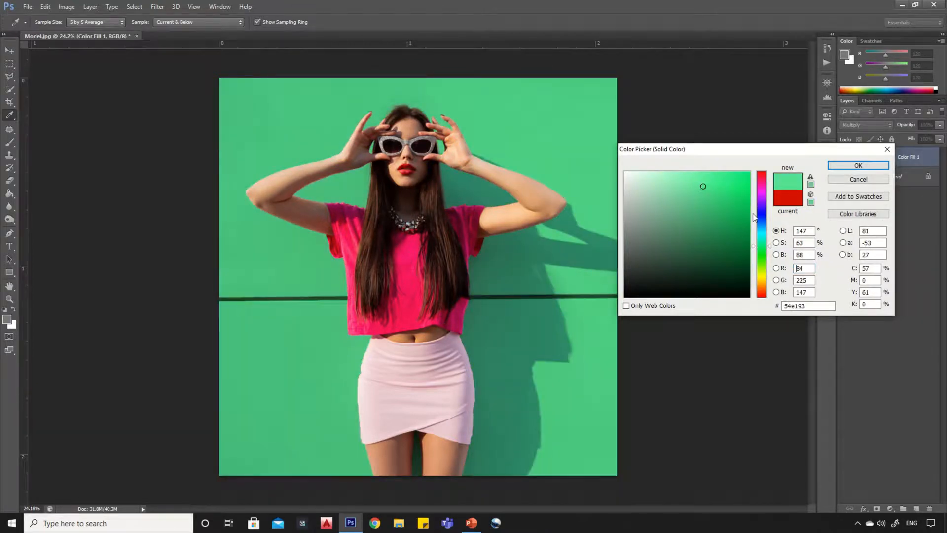
{"action": "left_click", "coordinate": [760, 231]}
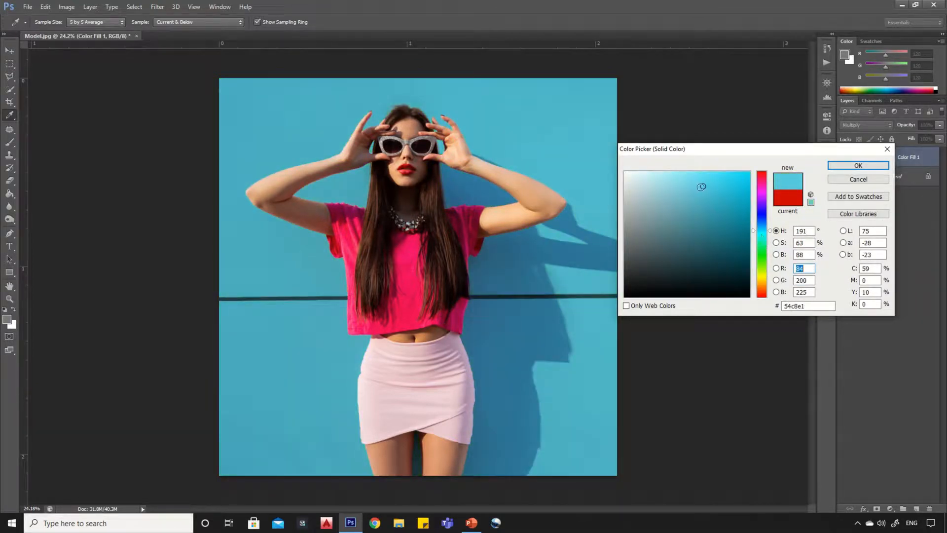
{"action": "left_click", "coordinate": [707, 201]}
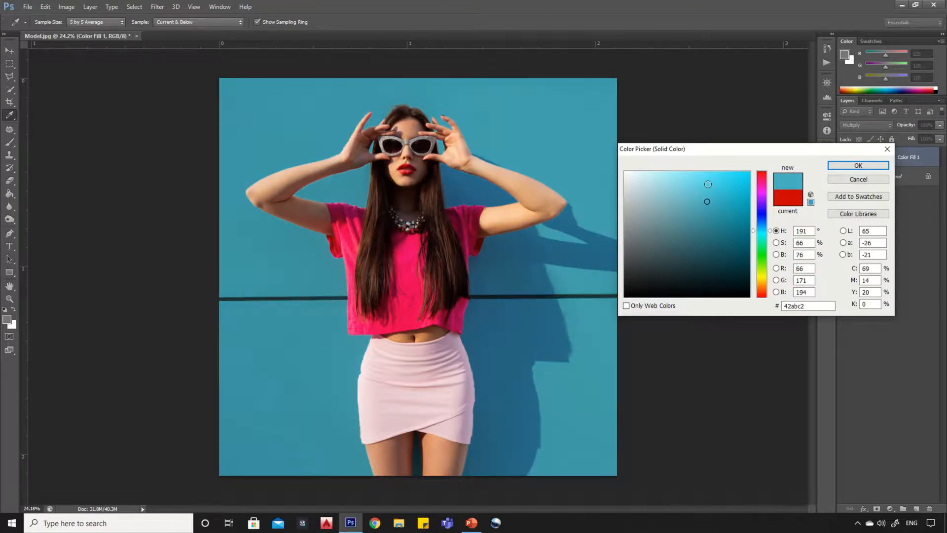
{"action": "left_click", "coordinate": [707, 184]}
{"action": "mouse_move", "coordinate": [707, 184]}
{"action": "left_mouse_down"}
{"action": "mouse_move", "coordinate": [693, 197]}
{"action": "mouse_move", "coordinate": [686, 182]}
{"action": "mouse_move", "coordinate": [694, 180]}
{"action": "left_mouse_up"}
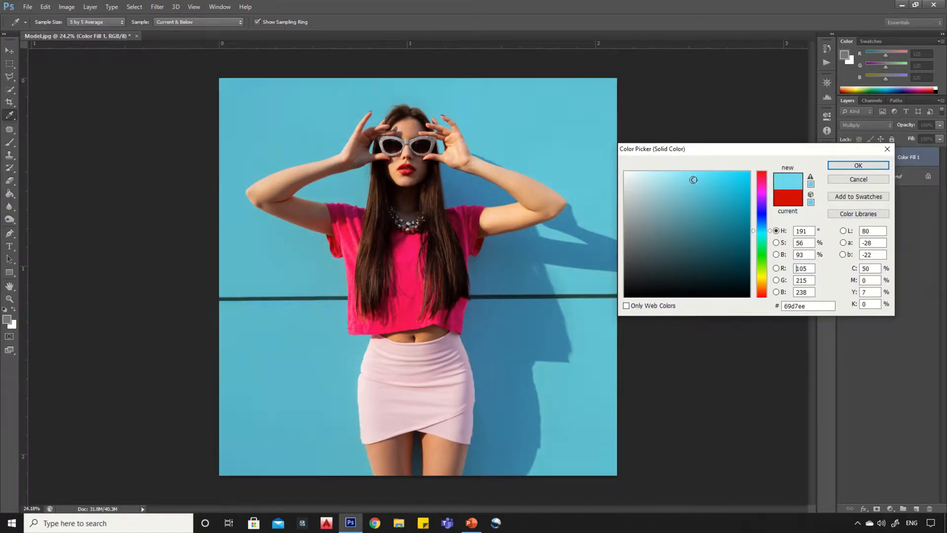
{"action": "left_click", "coordinate": [858, 165]}
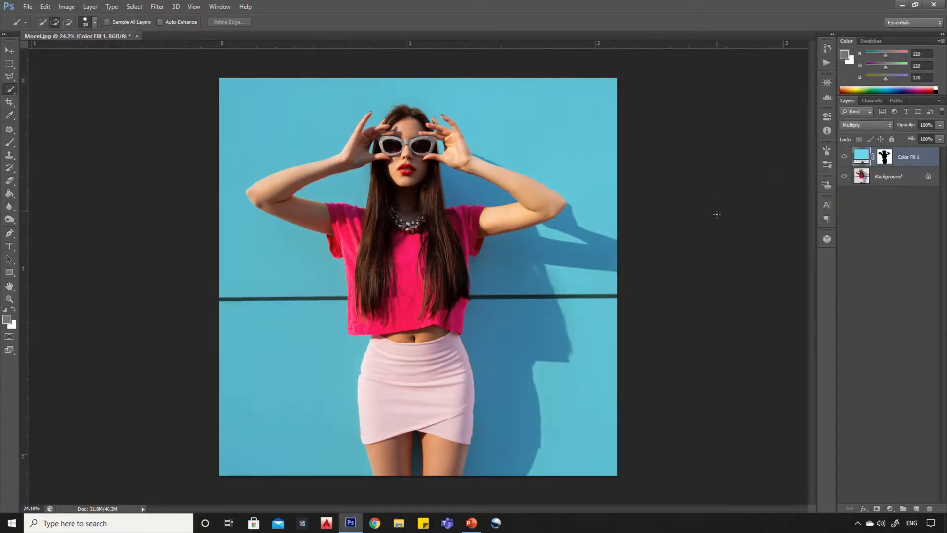